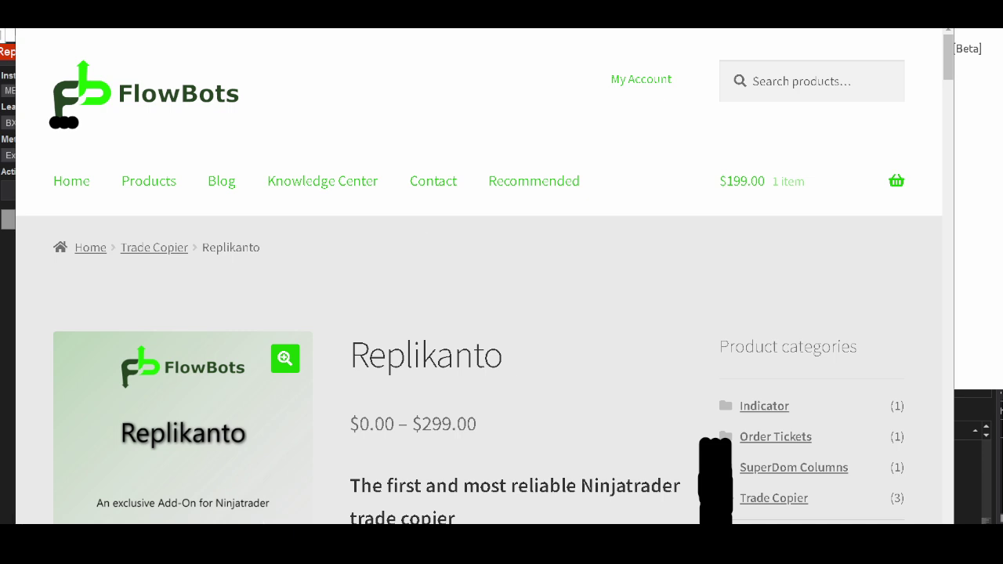
# Search Google for 'replikanto', open the FlowBots Replikanto product page and scroll to its purchase options.
pyautogui.write('replikan')
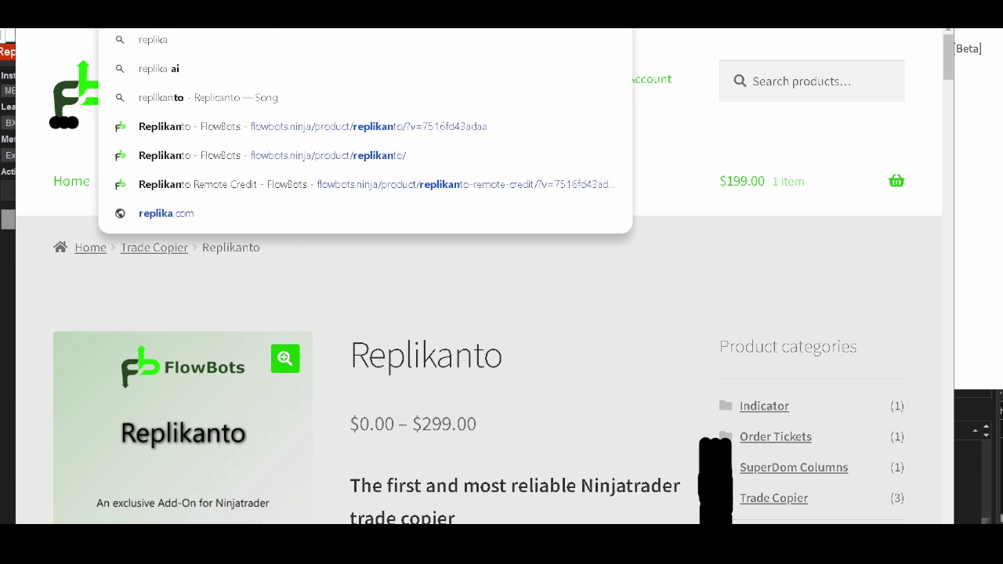
pyautogui.write('to')
pyautogui.press('Return')
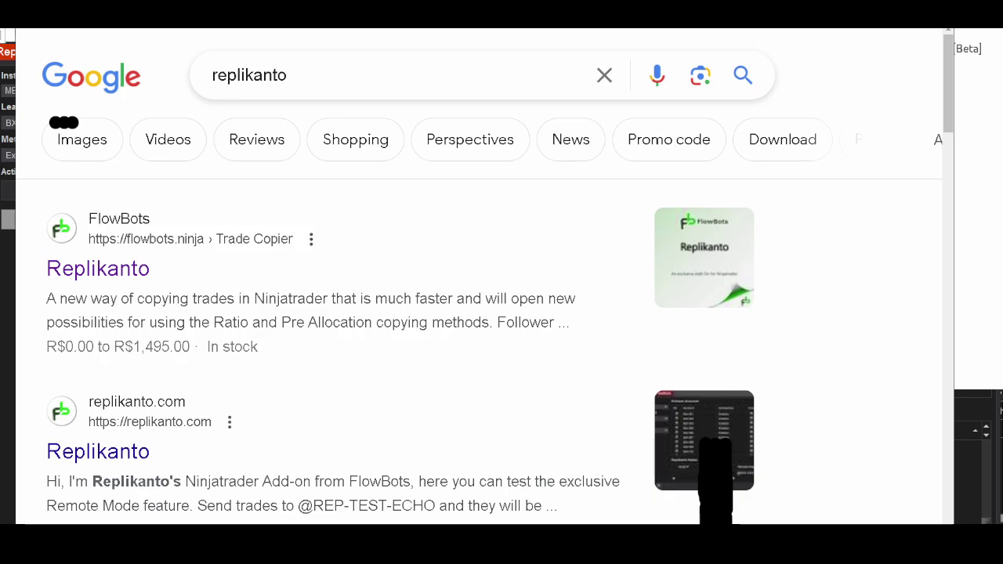
pyautogui.click(124, 279)
pyautogui.scroll(-3, 408, 259)
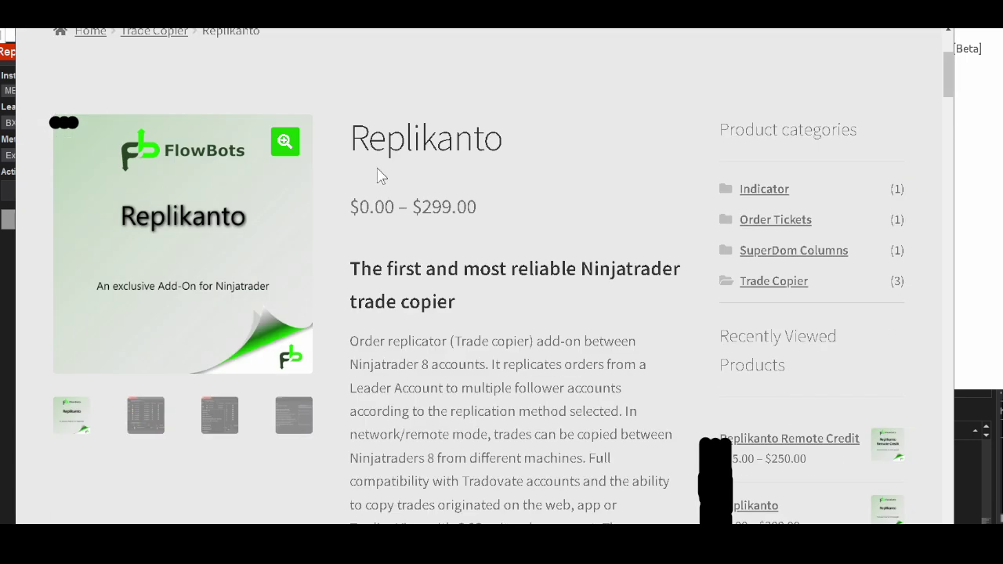
pyautogui.scroll(-15, 379, 174)
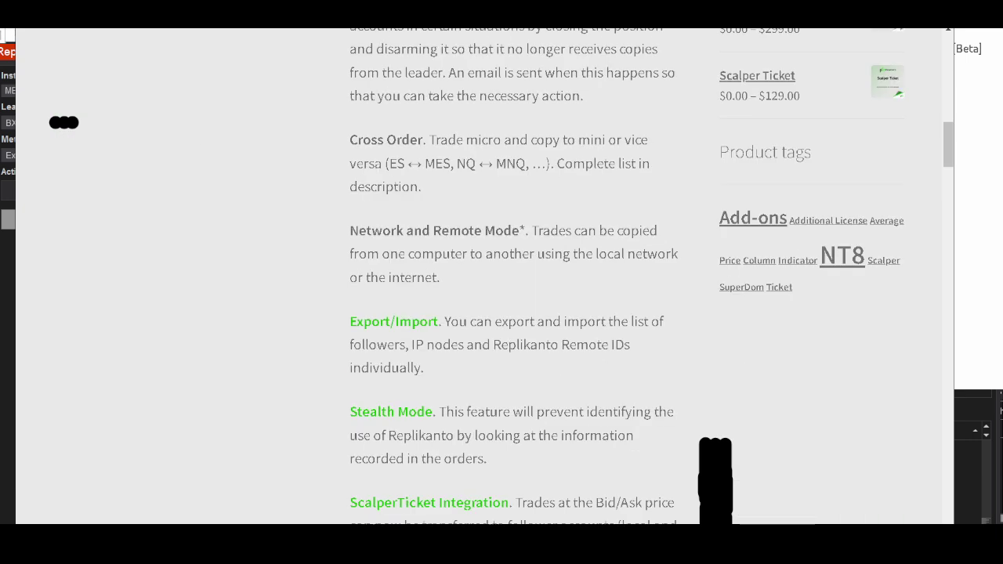
pyautogui.scroll(-9, 376, 174)
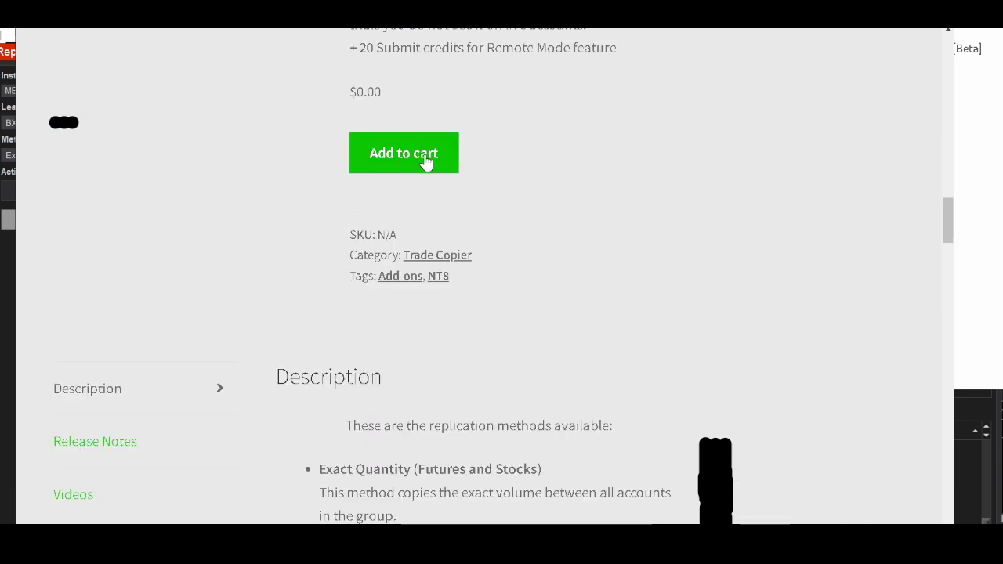
# Add the $0.00 Replikanto Trial to the cart beside the $199.00 Single Machine (Lifetime) licence.
pyautogui.click(427, 162)
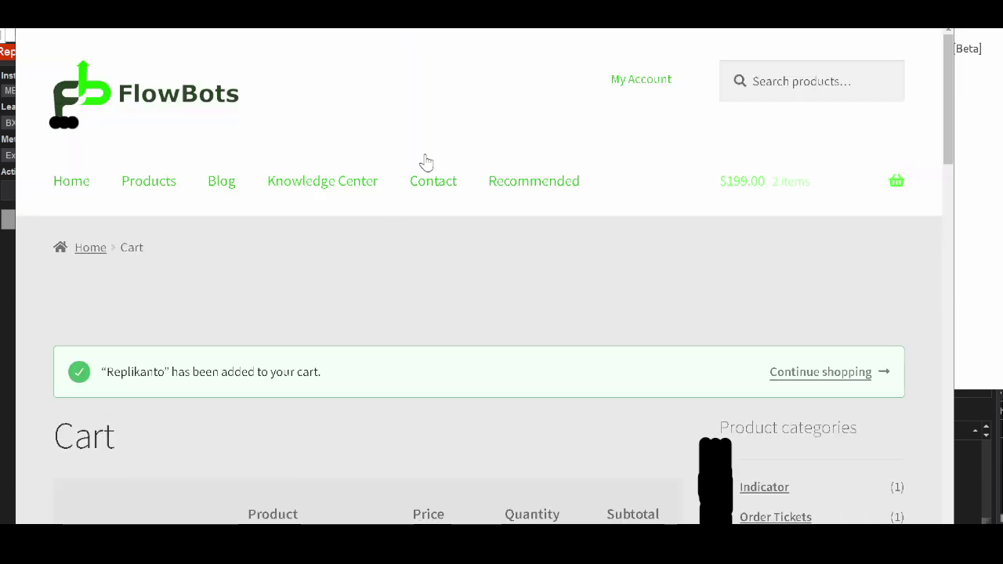
pyautogui.scroll(-4, 399, 235)
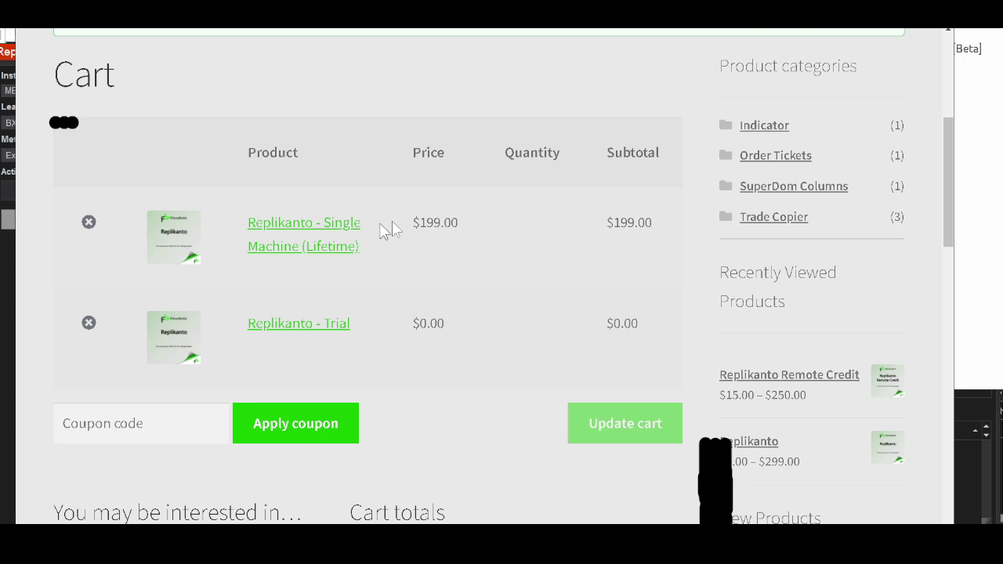
# Apply coupon code radio20, taking $39.80 off so the cart total becomes $159.20.
pyautogui.click(167, 421)
pyautogui.write('d')
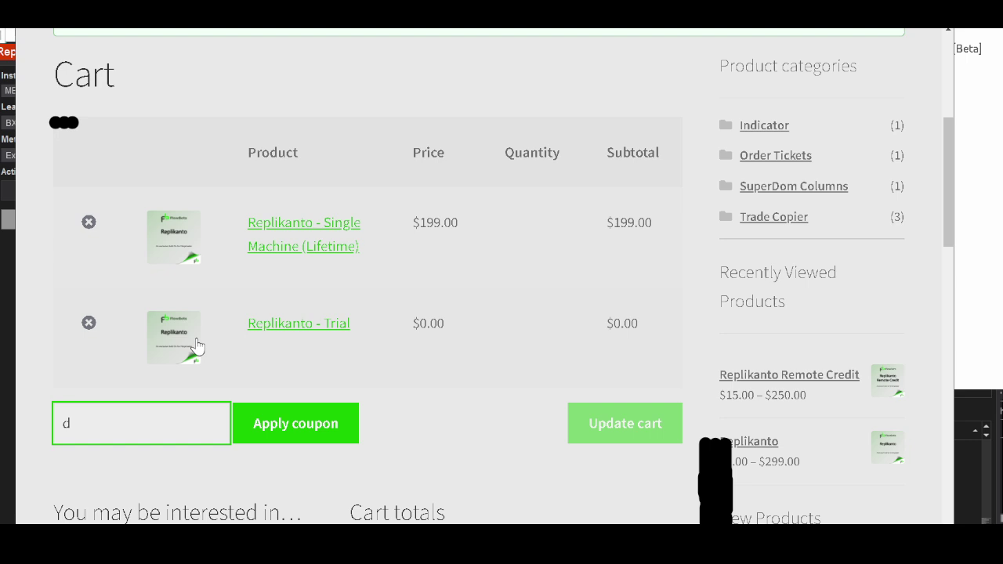
pyautogui.press('BackSpace')
pyautogui.write('radio20')
pyautogui.click(329, 418)
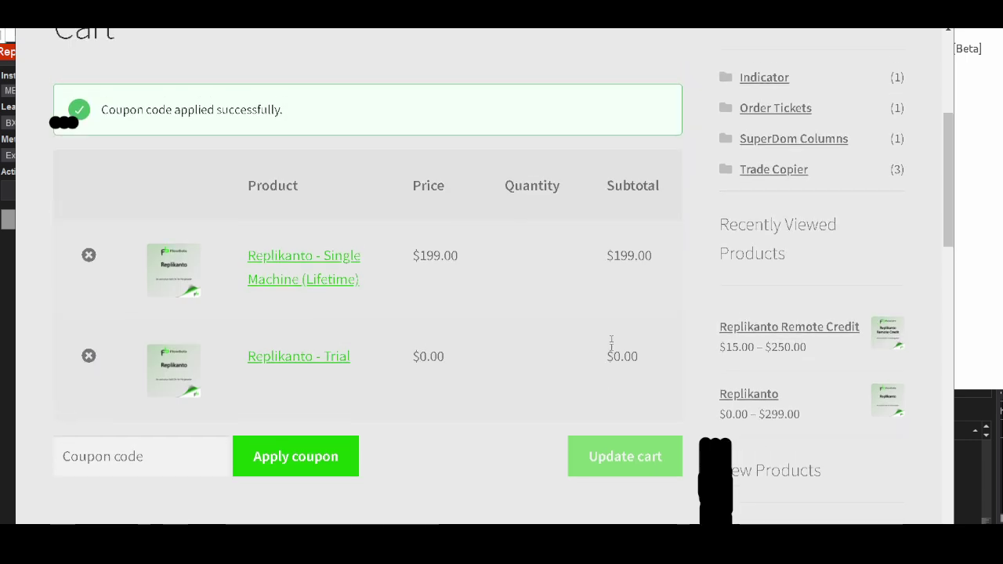
pyautogui.scroll(-5, 662, 341)
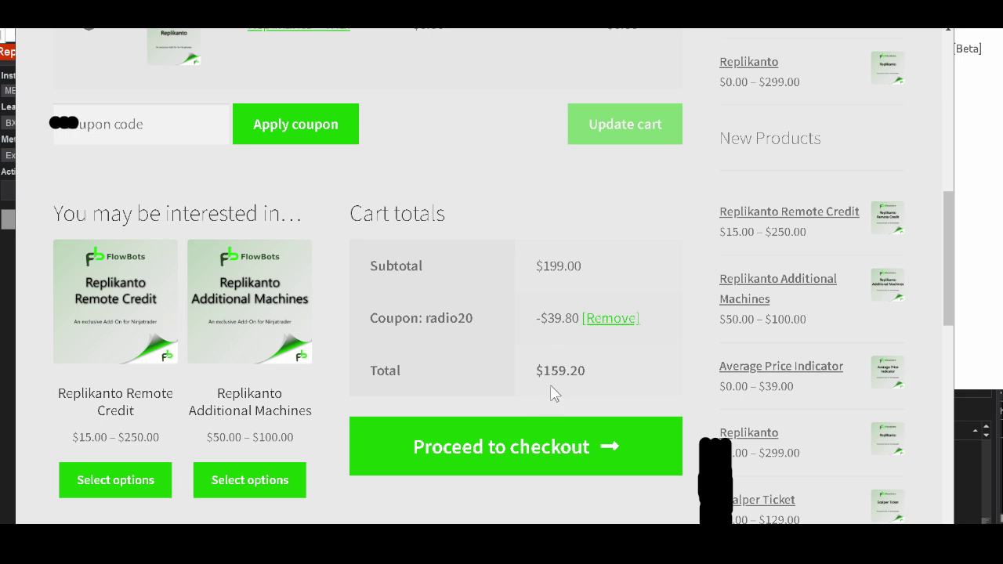
pyautogui.scroll(10, 550, 384)
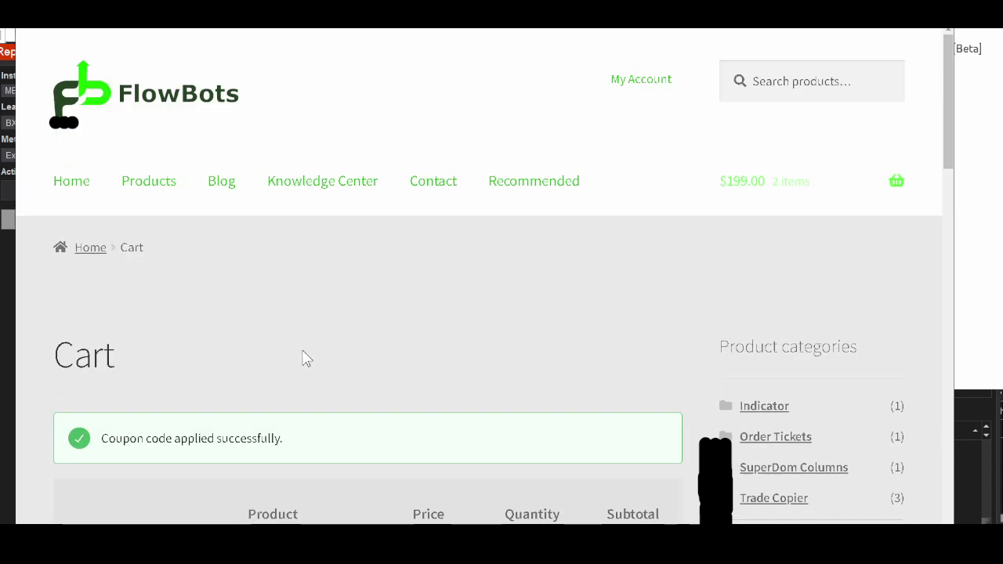
pyautogui.scroll(-4, 306, 358)
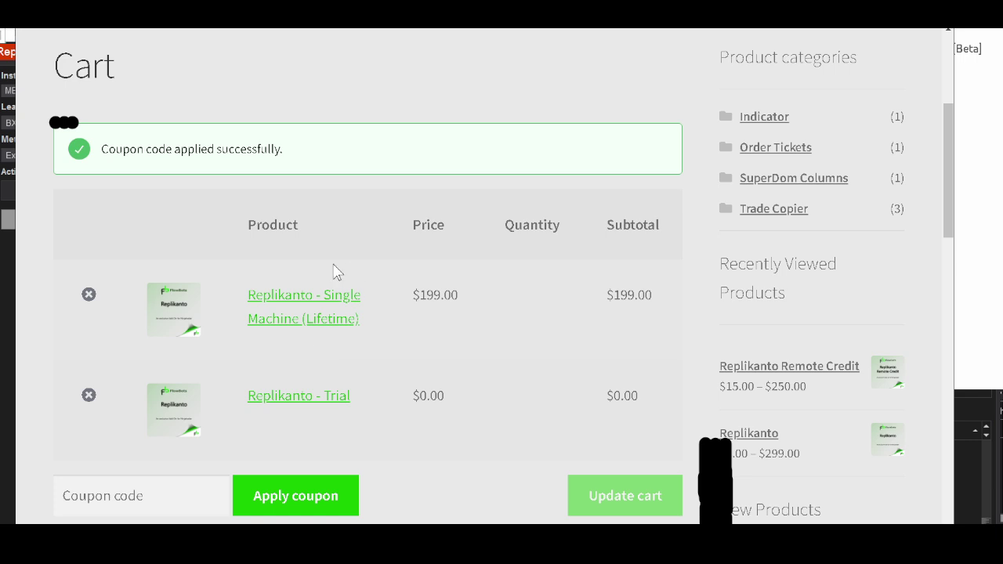
pyautogui.scroll(-6, 448, 458)
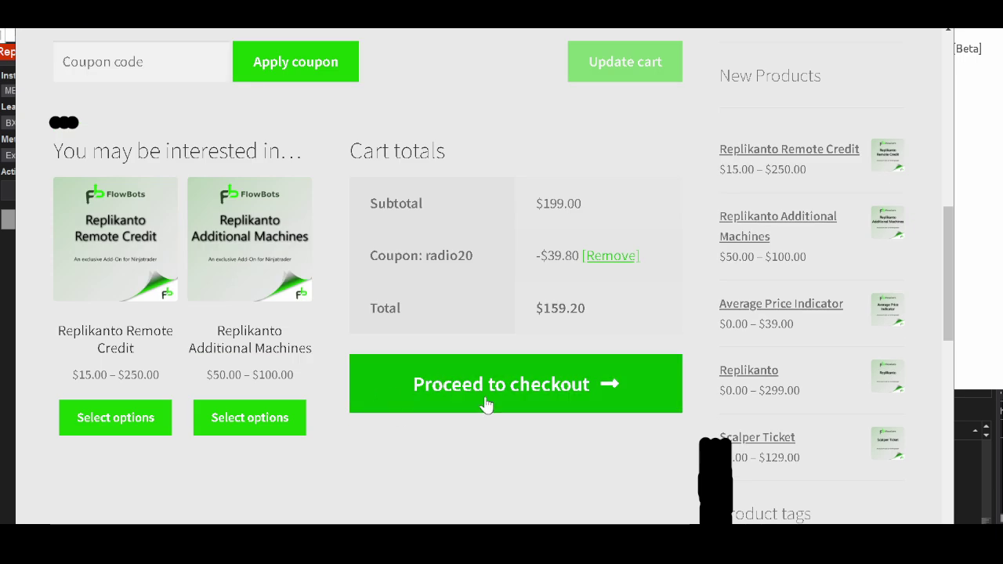
# Proceed to checkout, scroll to the Signed NinjaTrader Machine ID fields, and drag the Control Center into view.
pyautogui.click(513, 385)
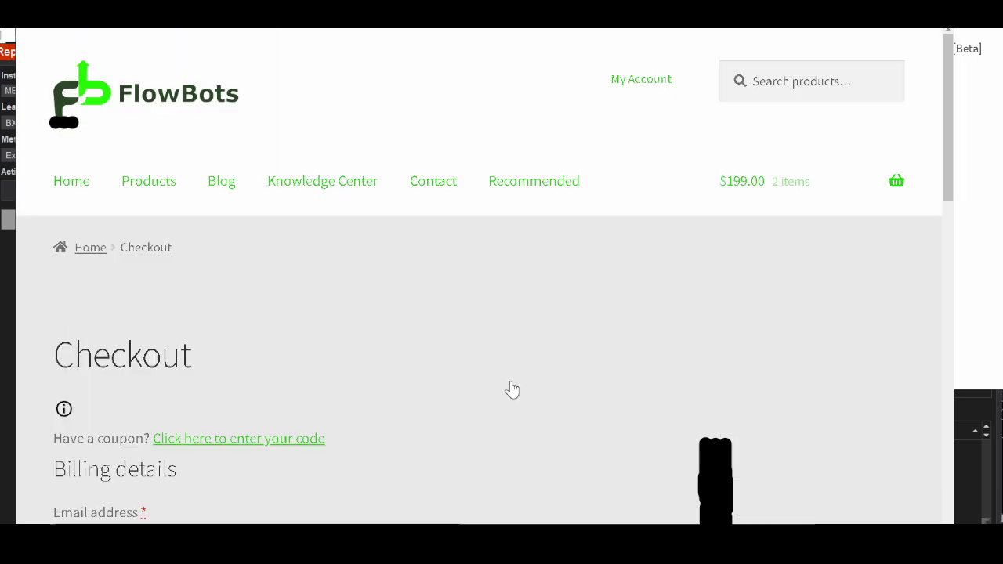
pyautogui.scroll(-4, 511, 390)
pyautogui.scroll(-4, 511, 390)
pyautogui.scroll(-5, 511, 390)
pyautogui.scroll(-1, 513, 389)
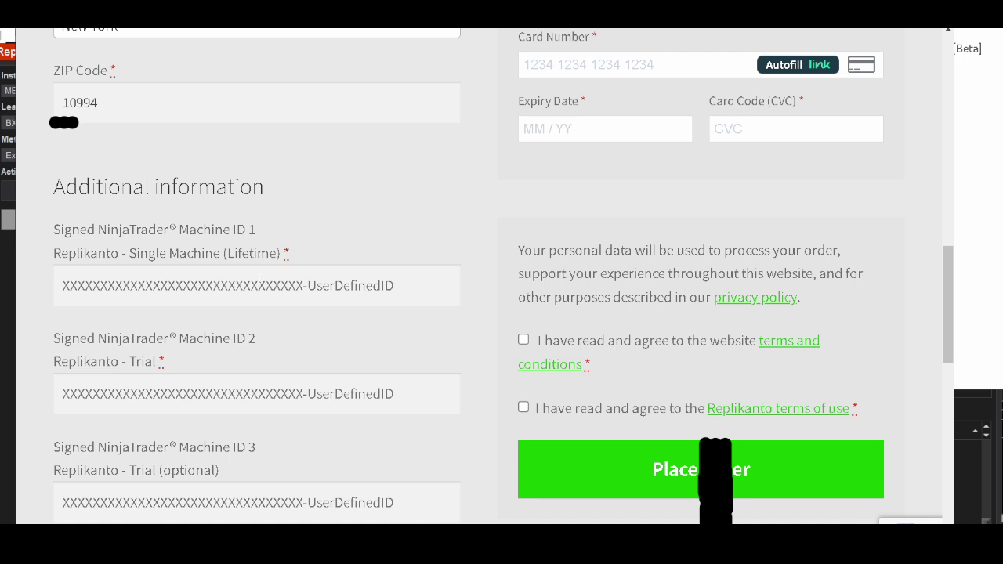
pyautogui.moveTo(235, 545)
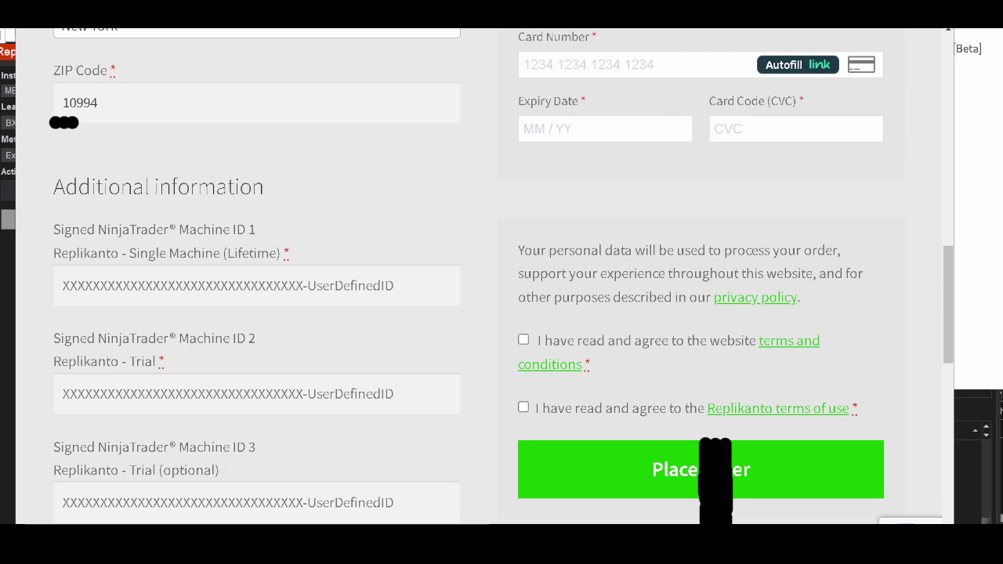
pyautogui.moveTo(521, 28); pyautogui.dragTo(522, 186)
# Copy the Machine ID from NinjaTrader's Help > About dialog, close it, and minimize NinjaTrader.
pyautogui.click(404, 182)
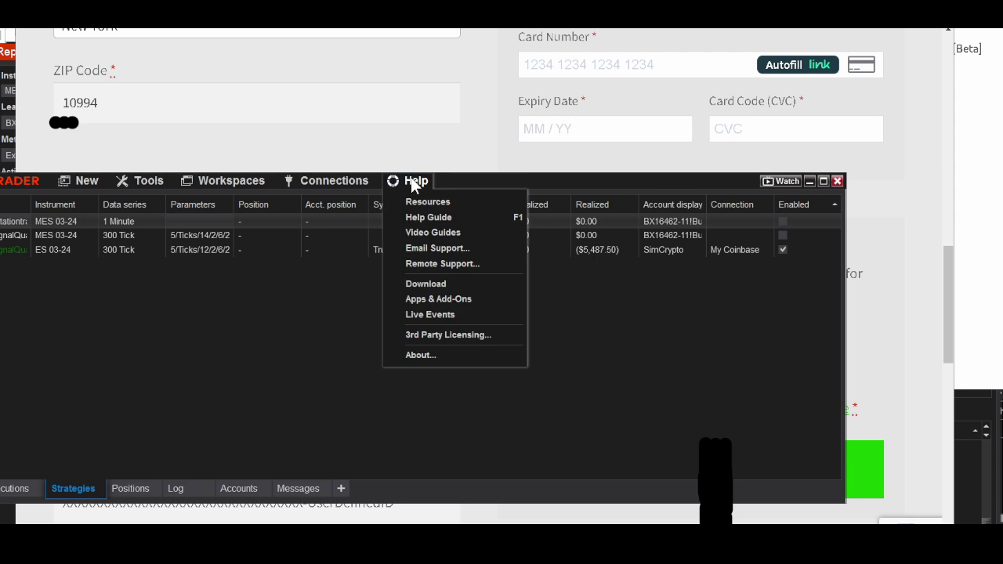
pyautogui.click(446, 355)
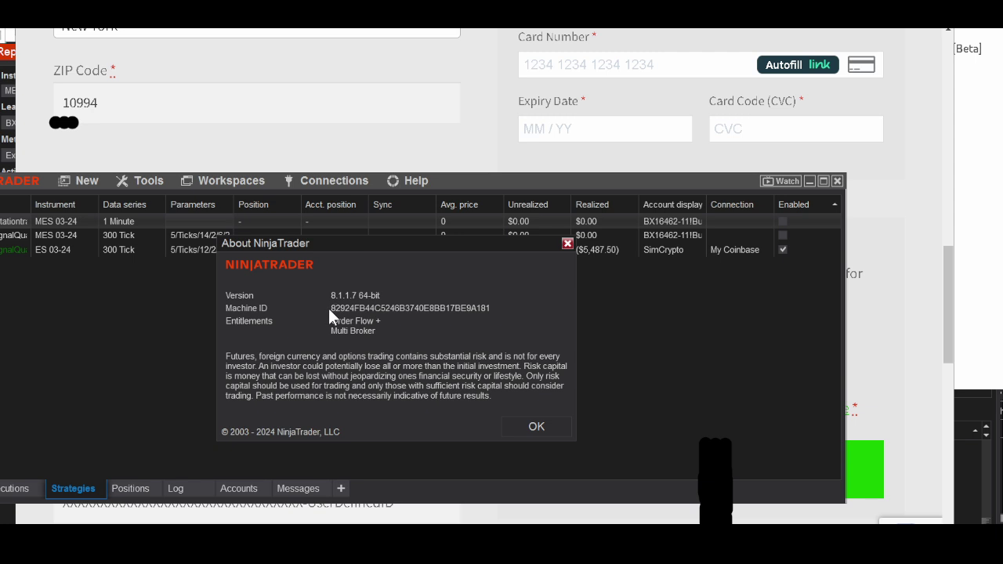
pyautogui.moveTo(330, 308); pyautogui.dragTo(490, 305)
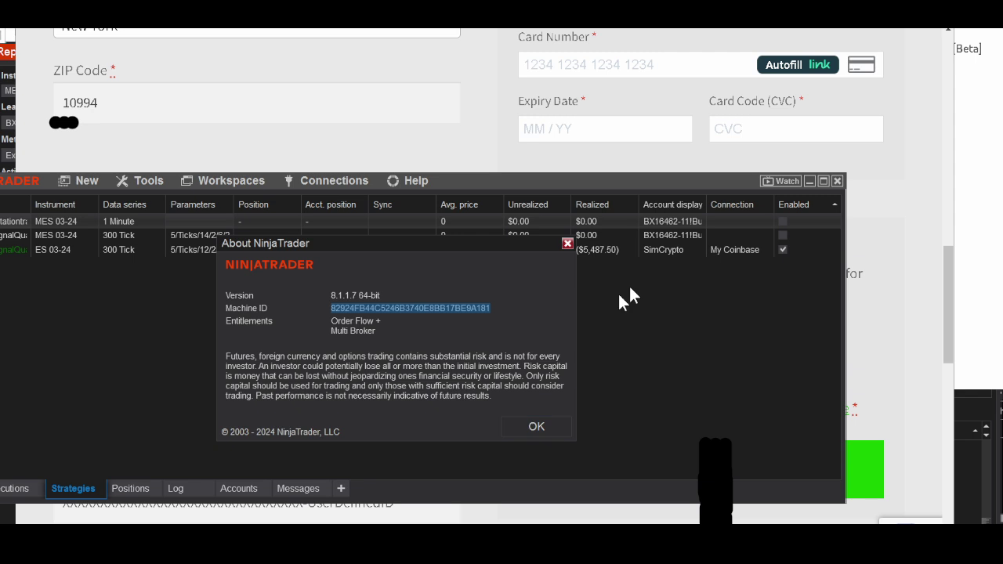
pyautogui.click(568, 244)
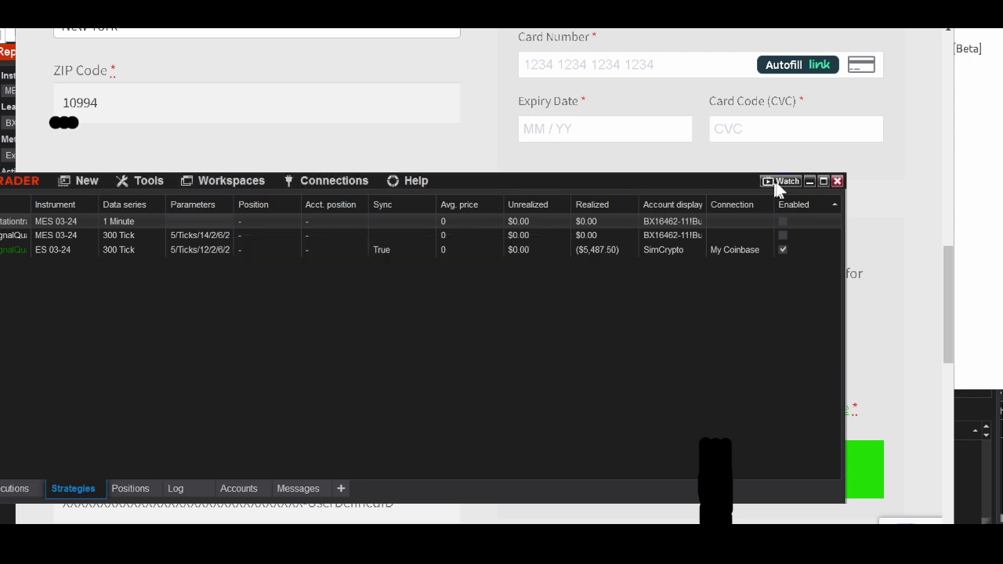
pyautogui.click(810, 181)
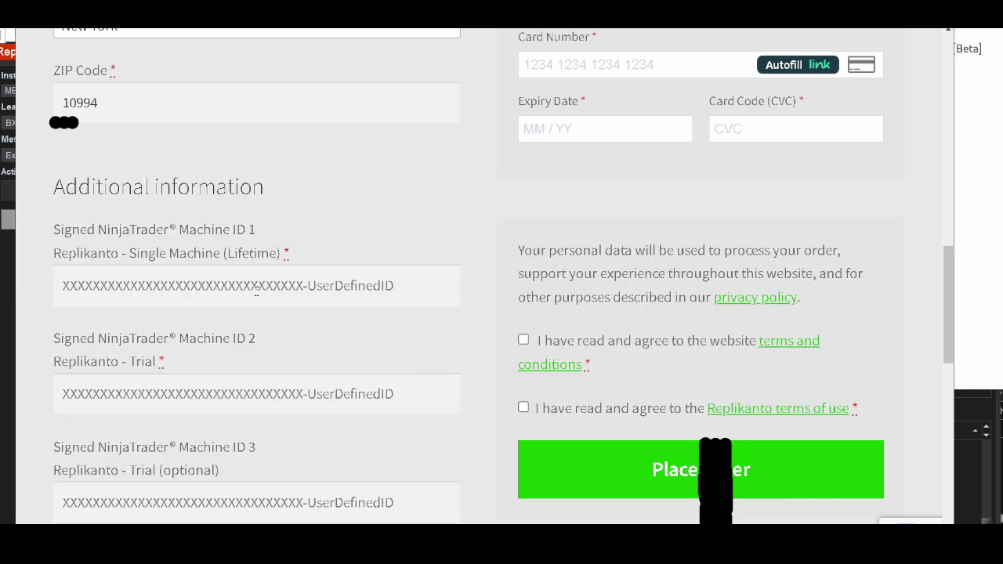
pyautogui.click(64, 285)
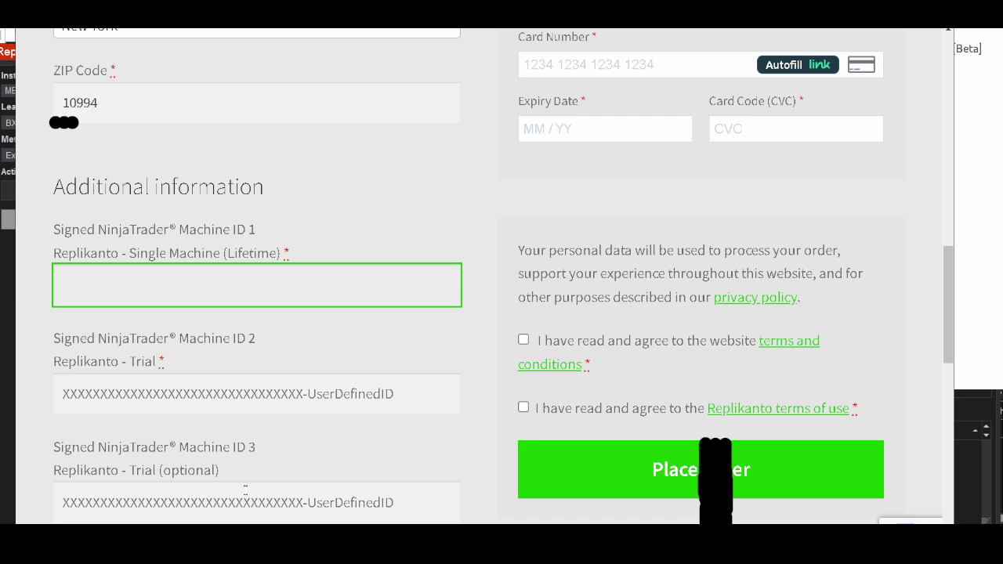
pyautogui.scroll(-3, 246, 494)
pyautogui.scroll(3, 247, 498)
pyautogui.scroll(-4, 291, 280)
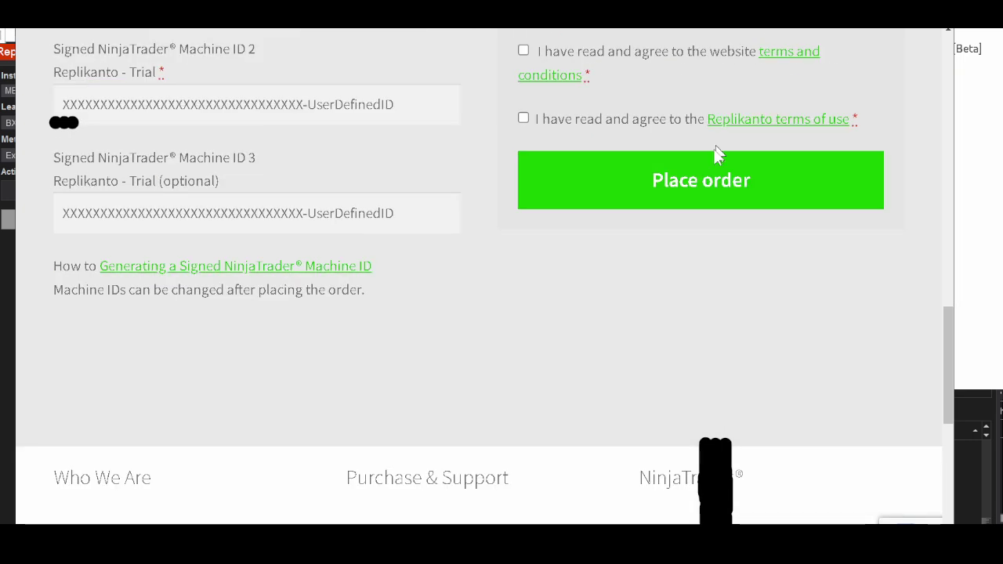
pyautogui.scroll(5, 430, 259)
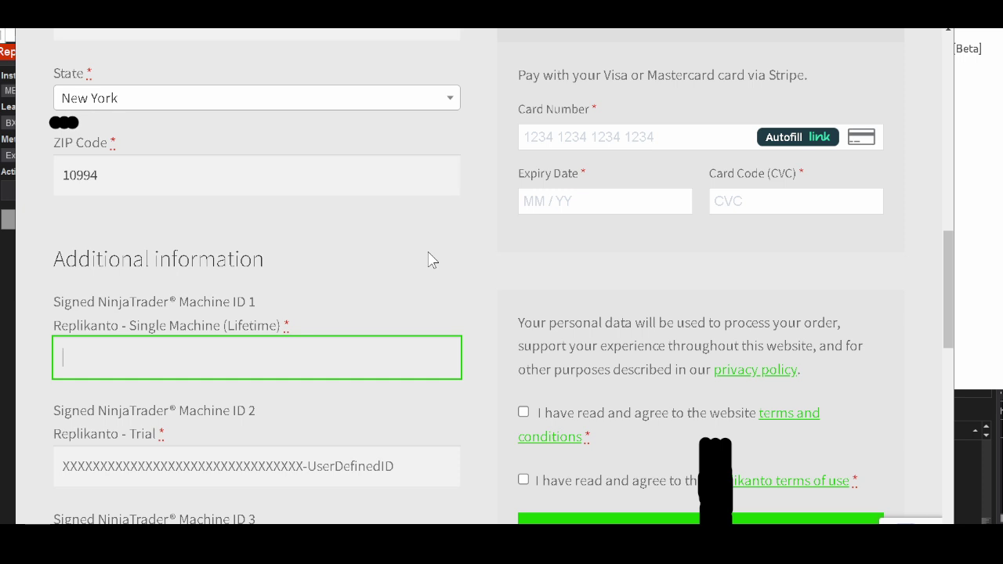
pyautogui.scroll(1, 428, 252)
pyautogui.scroll(-2, 428, 251)
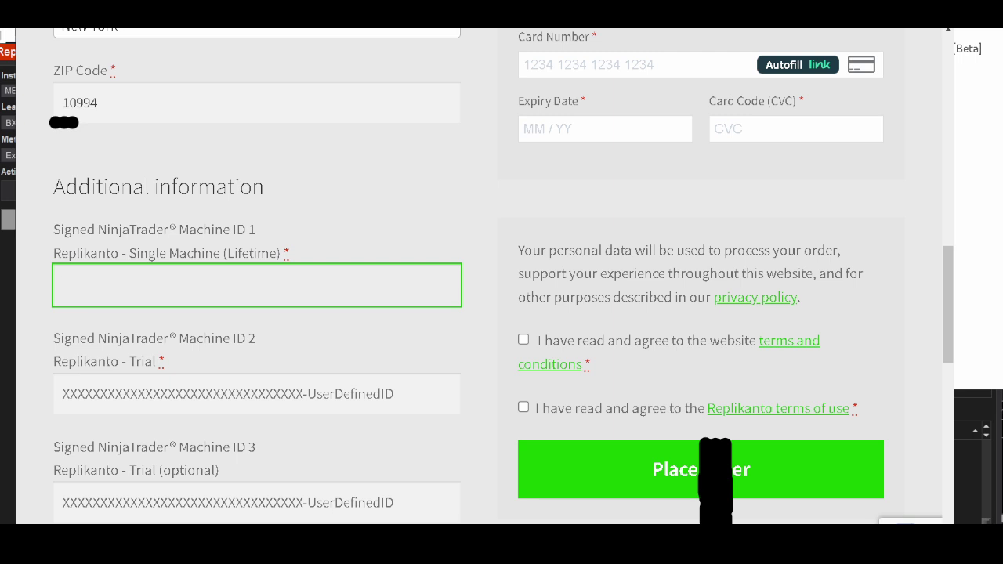
# Return to the Control Center and browse the NinjaScript Add-On import to the Replikanto-1.5.2.0 archive, then cancel.
pyautogui.hotkey('alt', 'Tab')
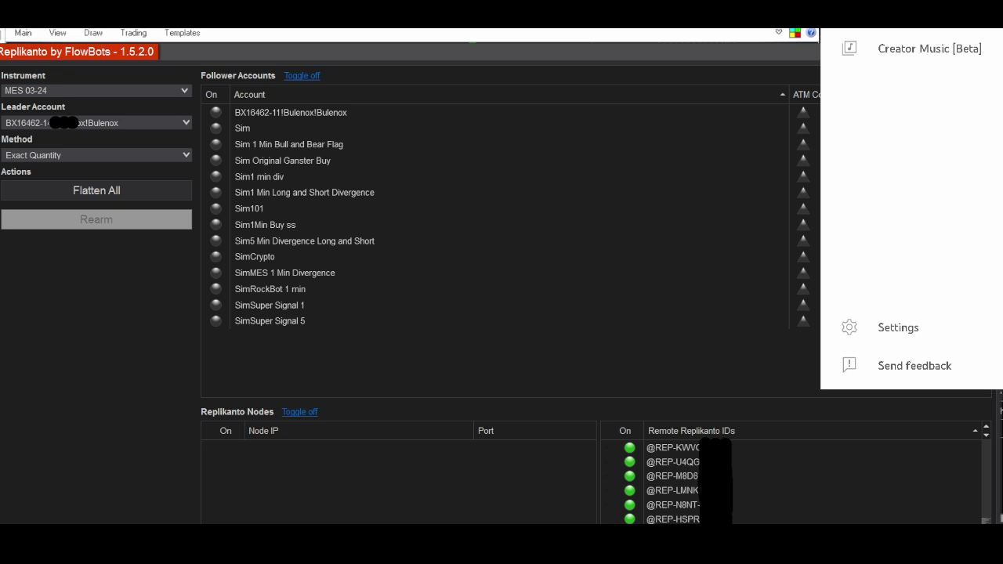
pyautogui.moveTo(235, 541)
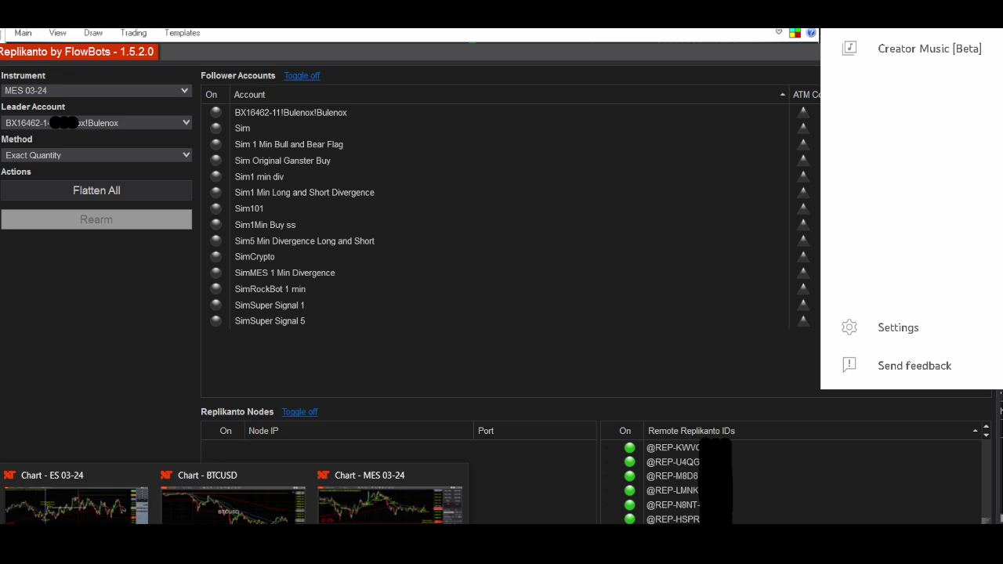
pyautogui.hotkey('alt', 'Tab')
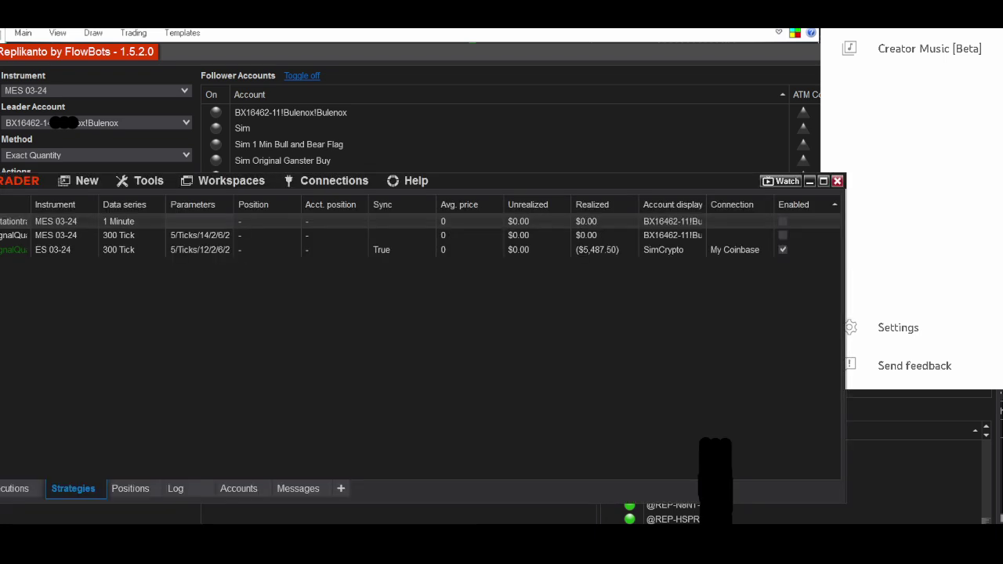
pyautogui.click(141, 182)
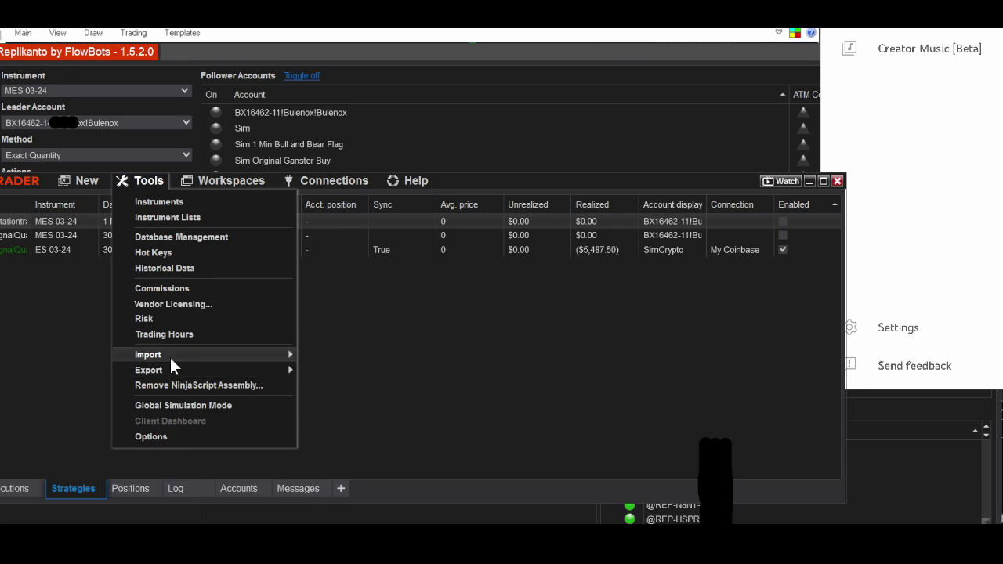
pyautogui.moveTo(171, 356)
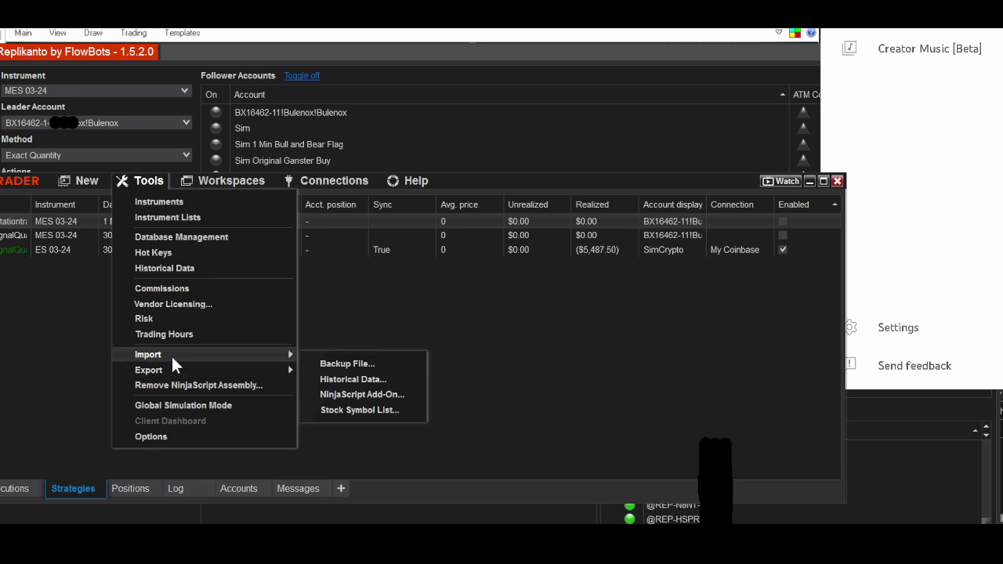
pyautogui.click(346, 396)
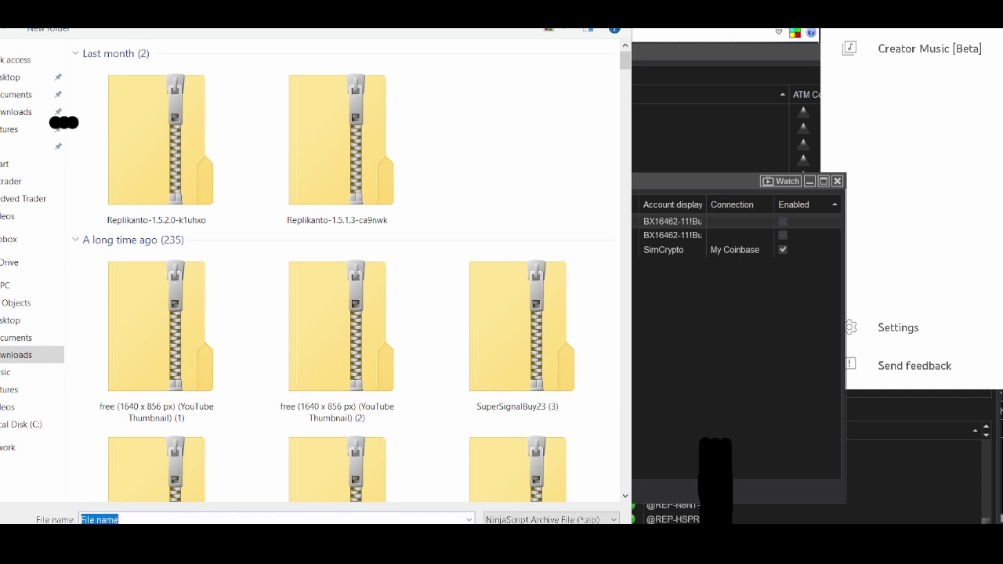
pyautogui.press('Escape')
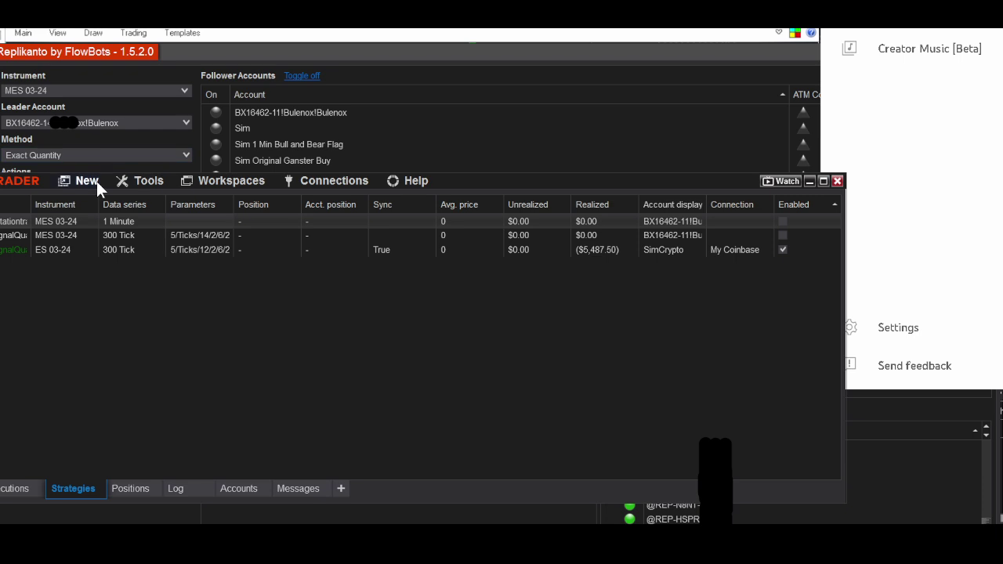
pyautogui.click(413, 181)
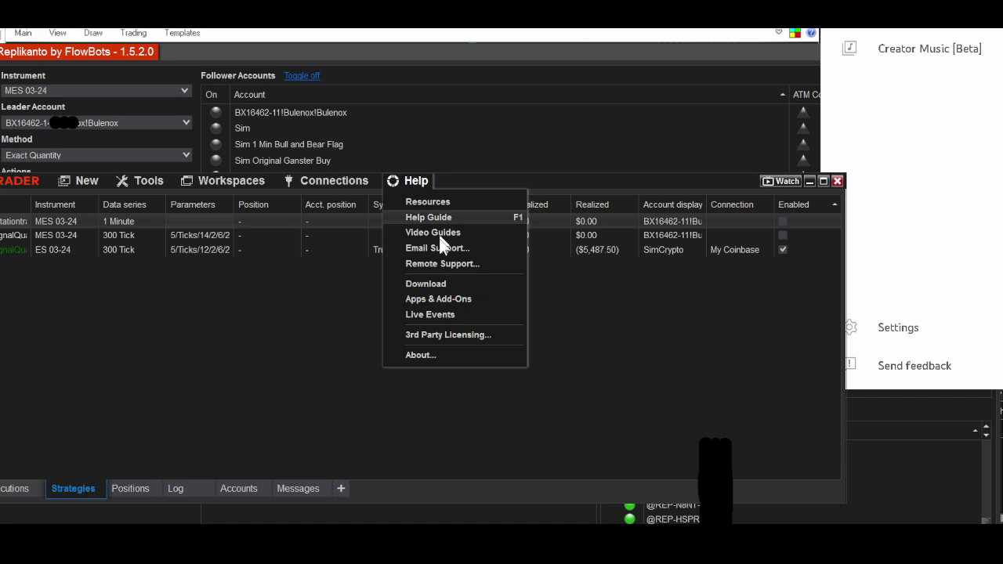
pyautogui.click(442, 333)
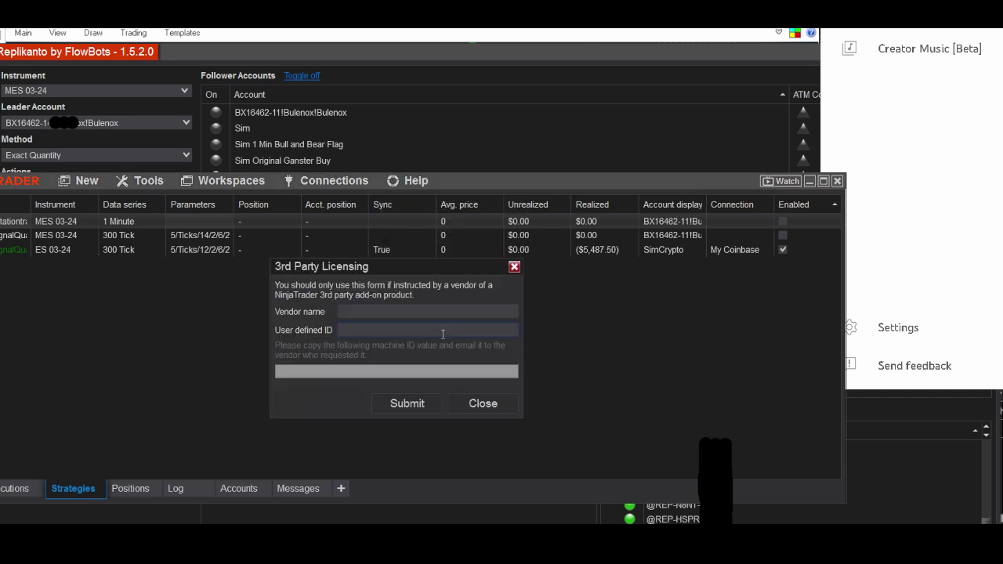
pyautogui.click(376, 315)
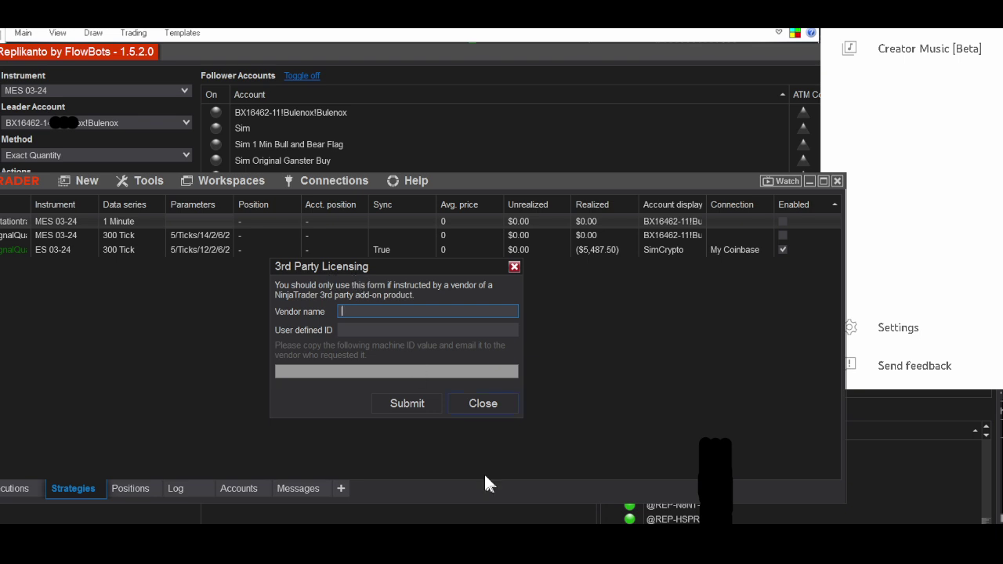
pyautogui.click(479, 403)
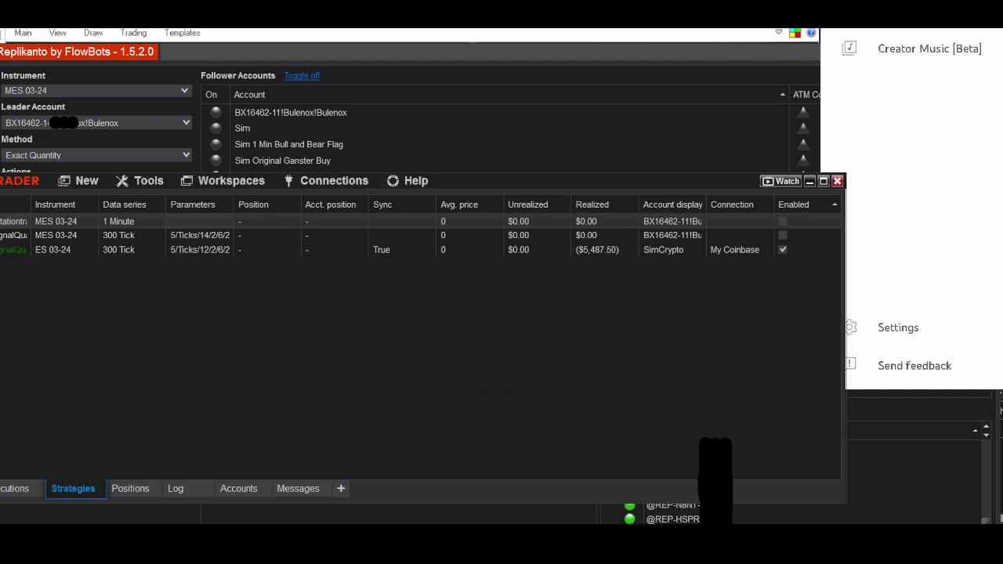
# Launch New > FlowBots > Replikanto and bring the Replikanto 1.5.2.0 window in front of the Control Center.
pyautogui.click(85, 182)
pyautogui.moveTo(159, 175)
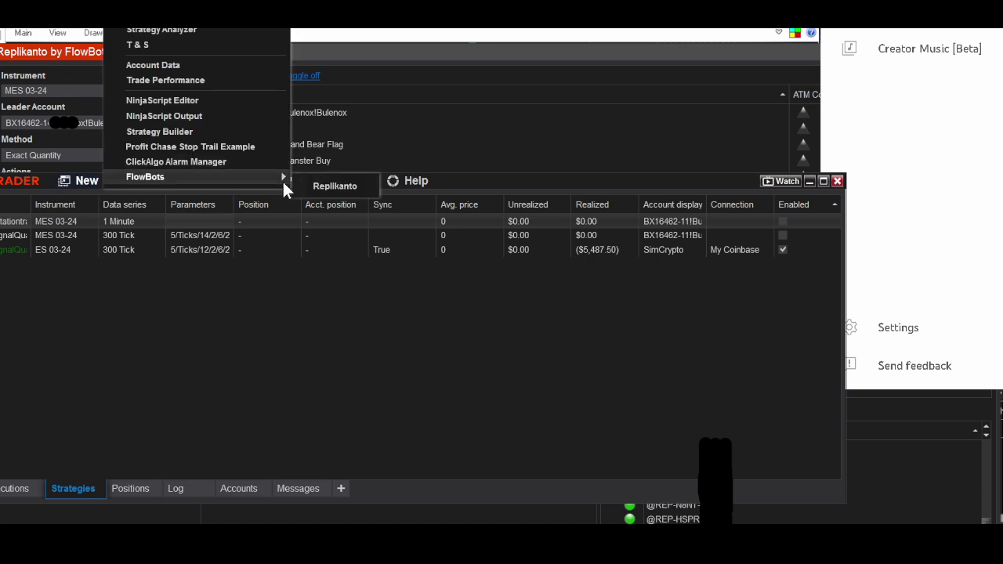
pyautogui.click(340, 185)
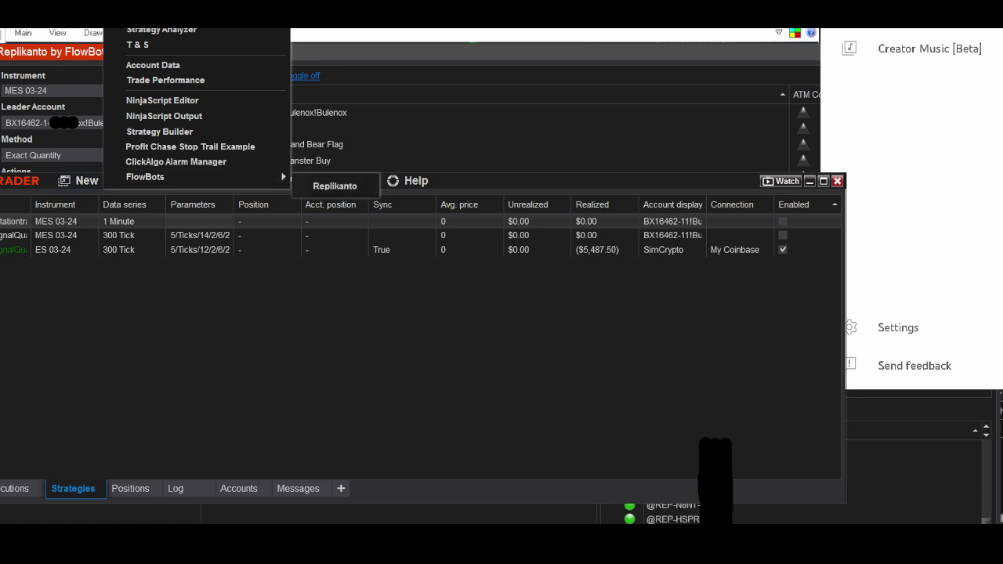
pyautogui.click(809, 185)
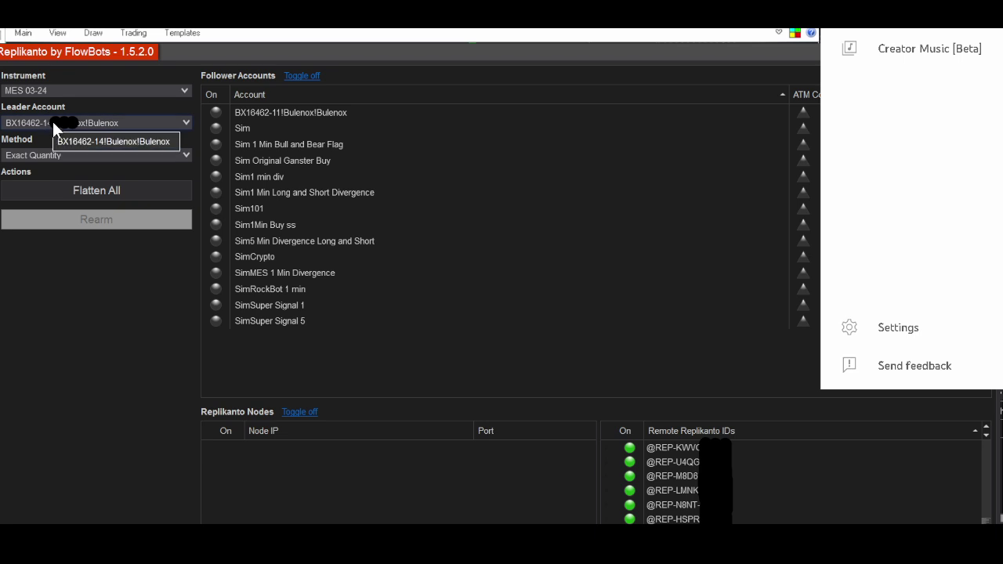
pyautogui.click(218, 111)
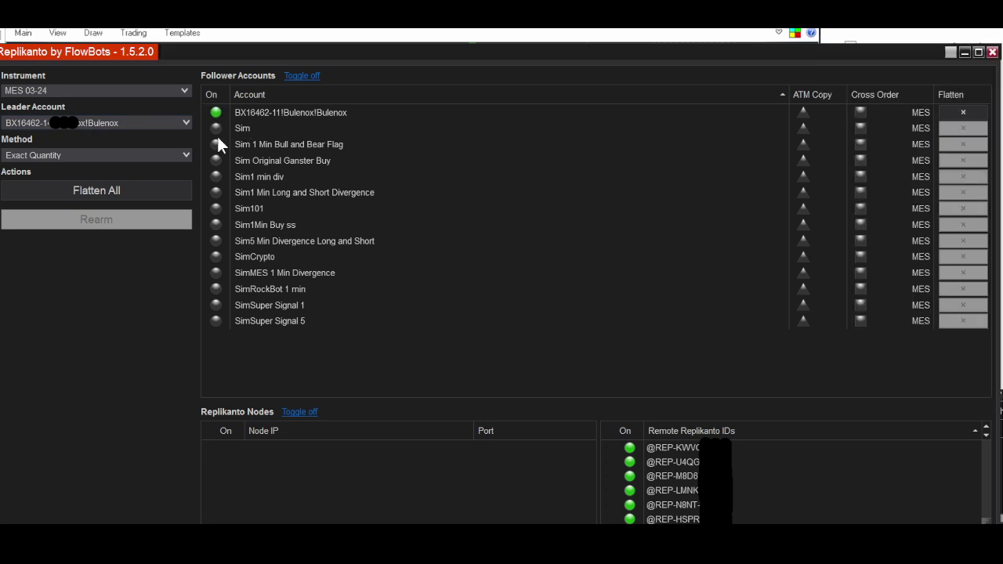
pyautogui.click(217, 128)
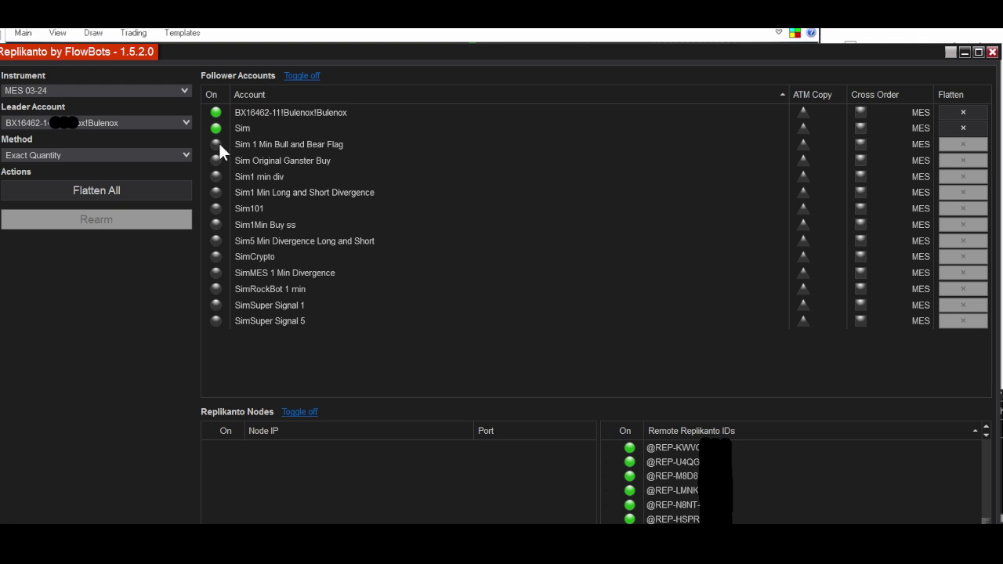
pyautogui.click(216, 144)
pyautogui.click(217, 160)
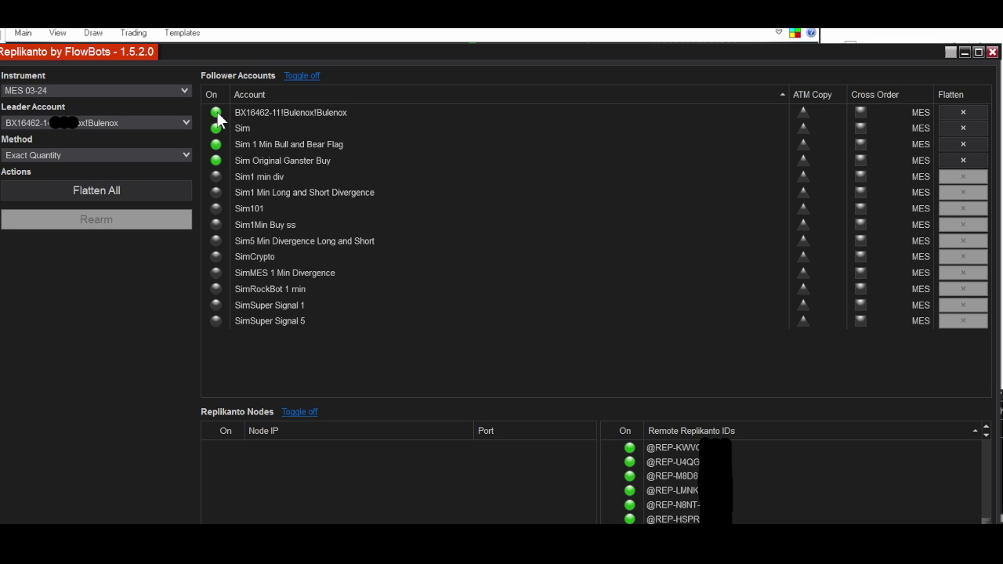
pyautogui.click(215, 112)
pyautogui.click(216, 128)
pyautogui.click(216, 144)
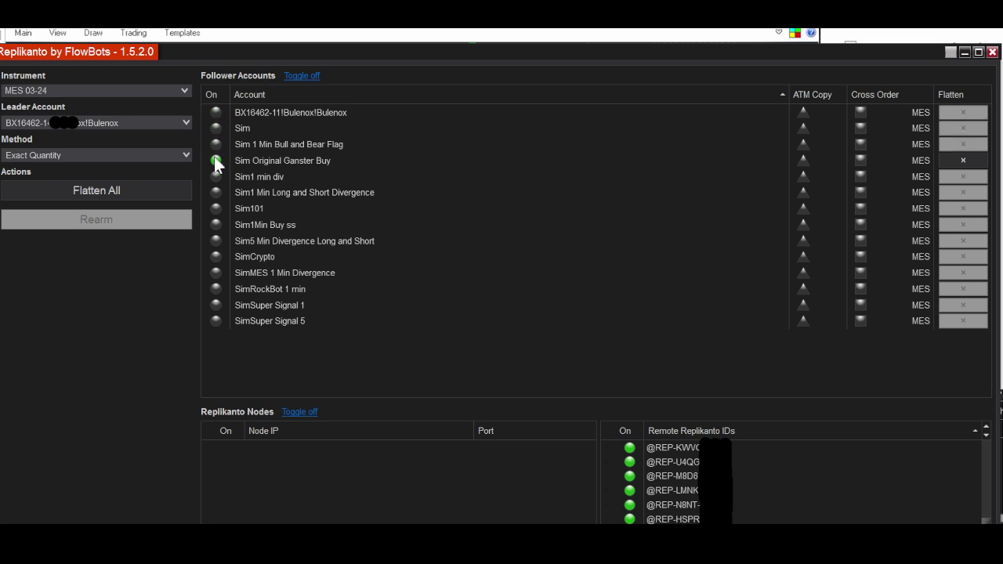
pyautogui.click(216, 160)
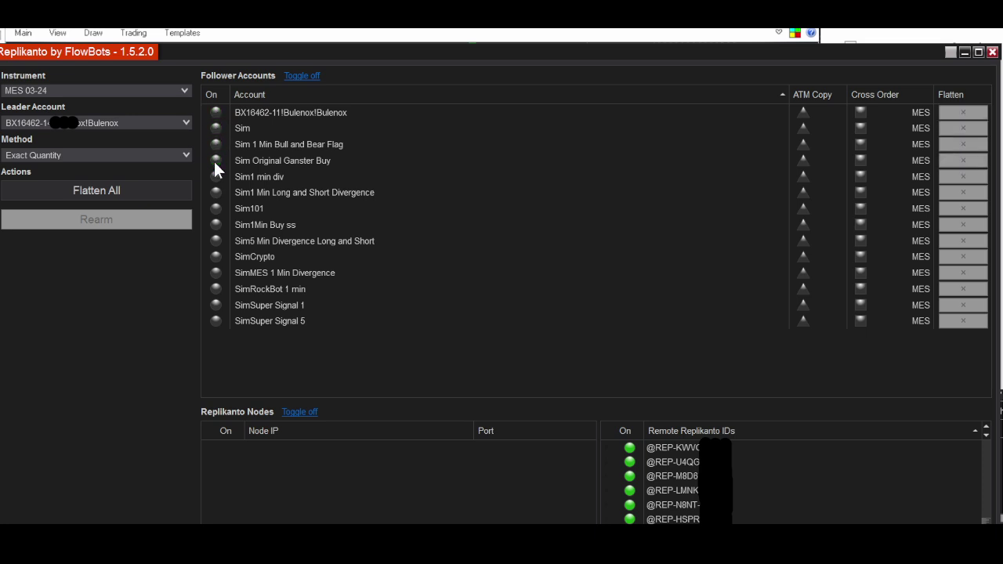
# Enable Remote Node Mode (Internet) and tick the remote Replikanto ID connection on.
pyautogui.rightClick(62, 252)
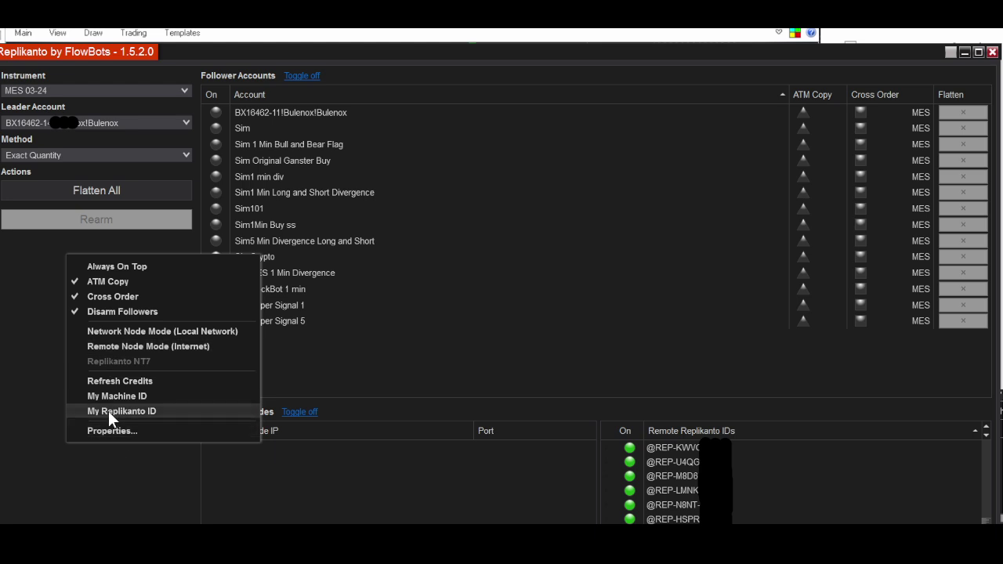
pyautogui.click(110, 348)
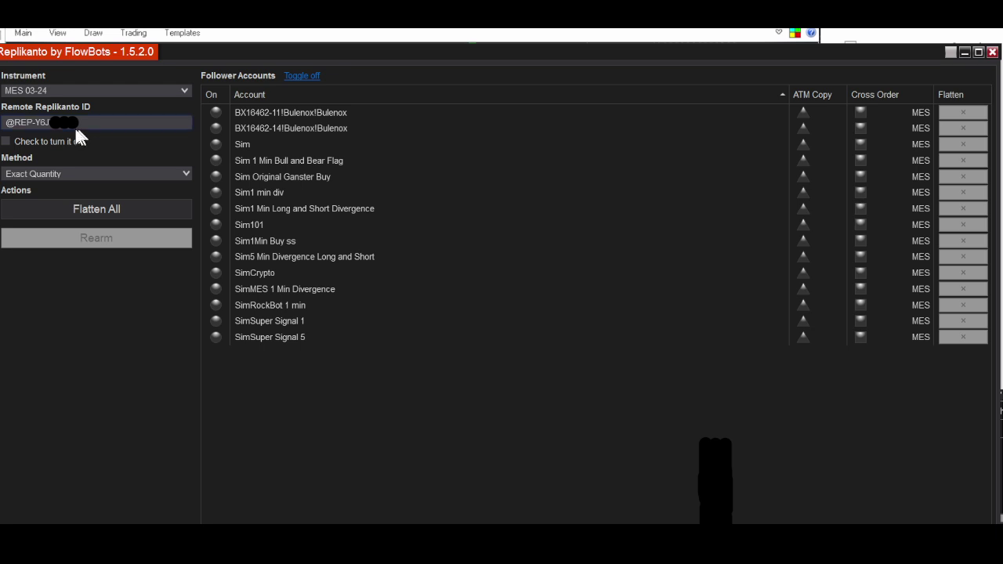
pyautogui.click(20, 123)
pyautogui.click(6, 144)
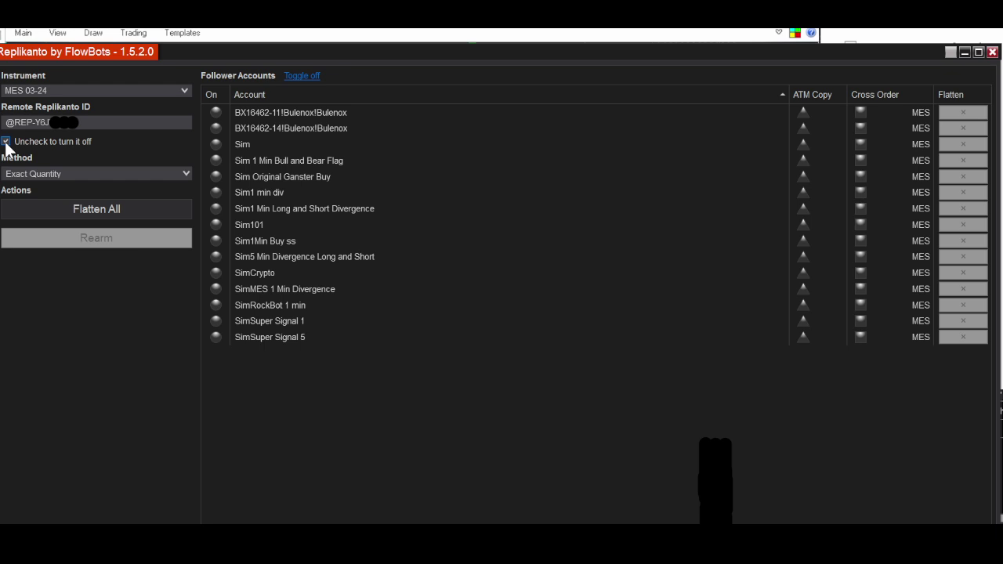
# Set the first follower account's Cross Order to ES, then minimize the Replikanto window.
pyautogui.rightClick(67, 304)
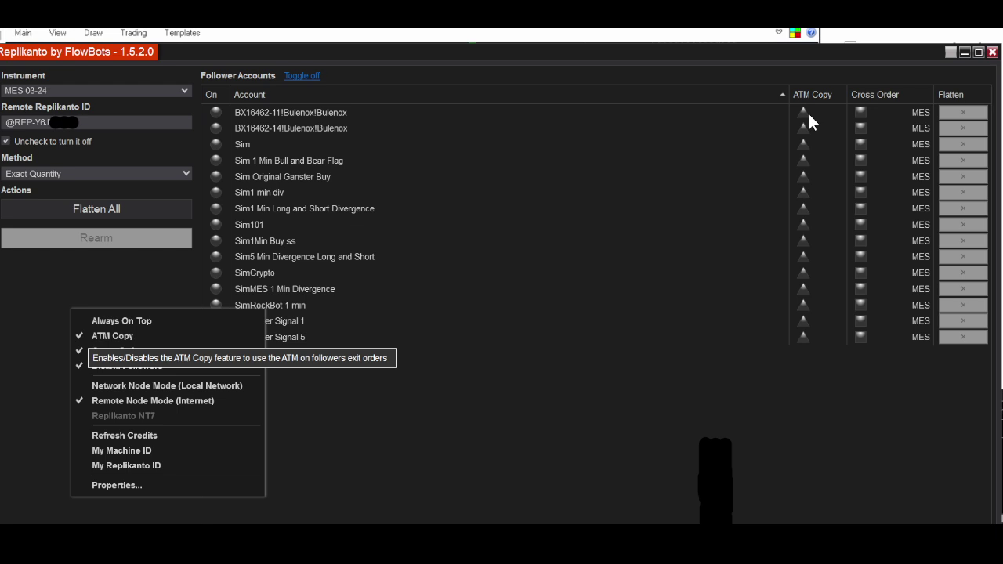
pyautogui.click(859, 109)
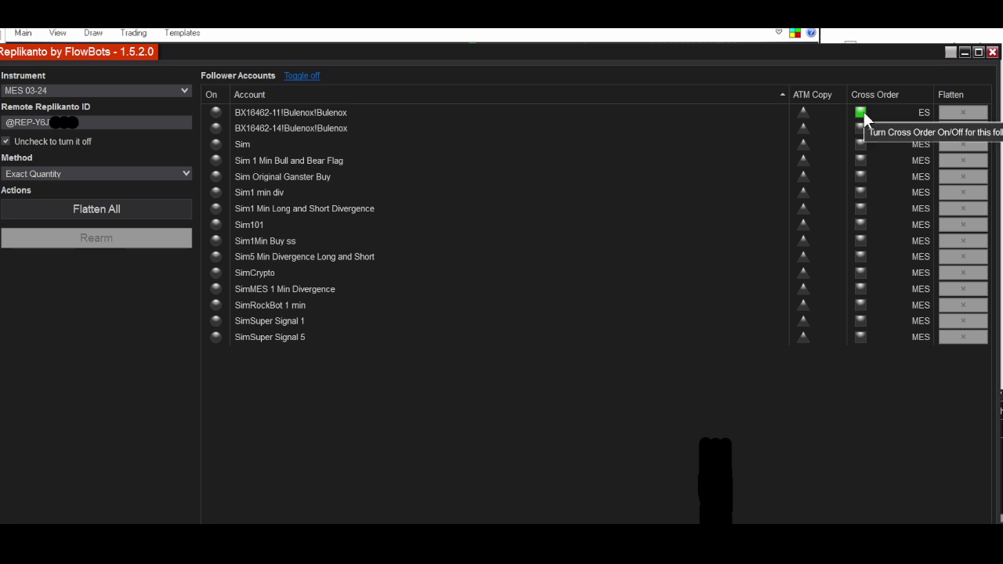
pyautogui.click(965, 51)
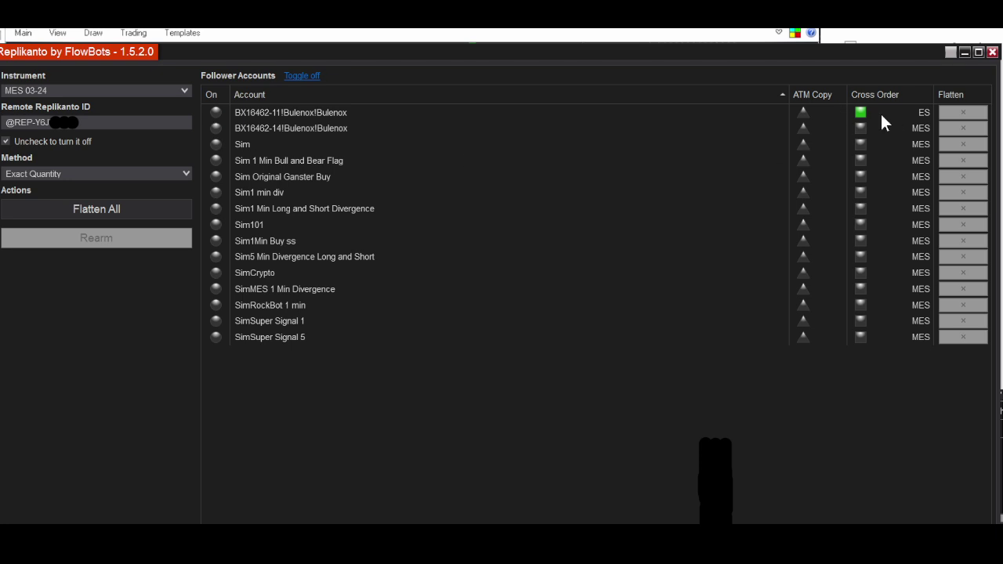
# Minimize Replikanto and check the Control Center's strategies list before hiding it again.
pyautogui.click(964, 51)
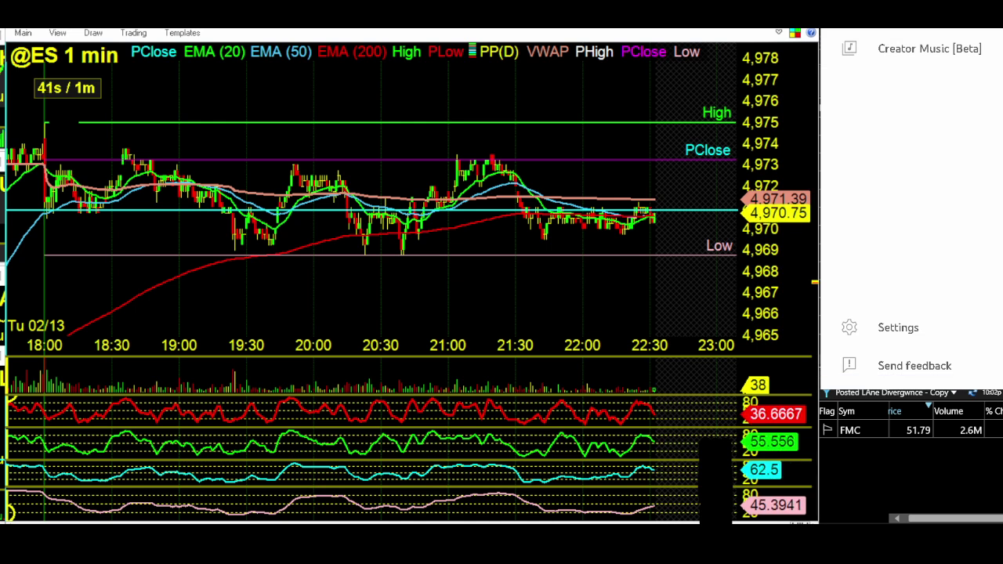
pyautogui.click(47, 486)
pyautogui.rightClick(161, 306)
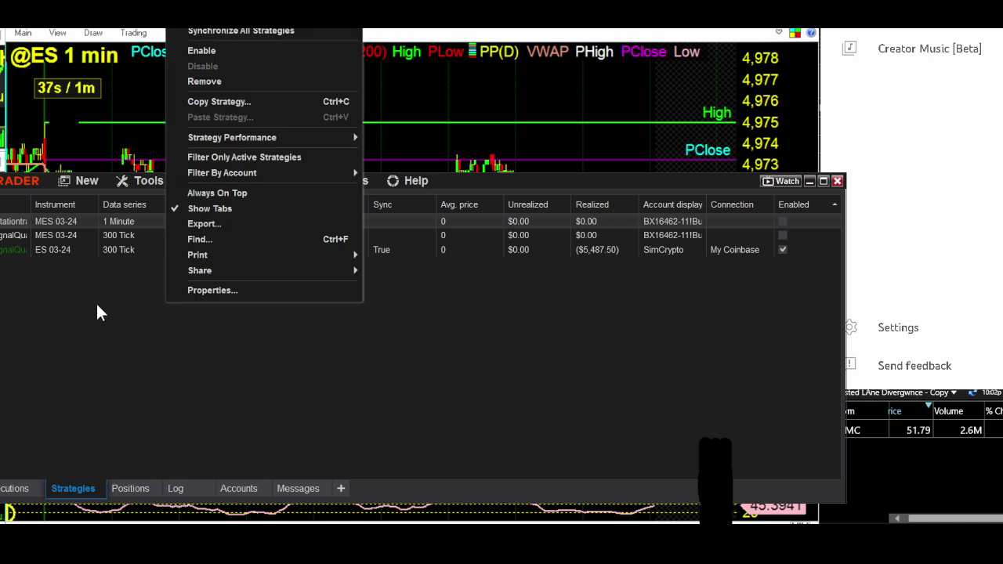
pyautogui.click(809, 182)
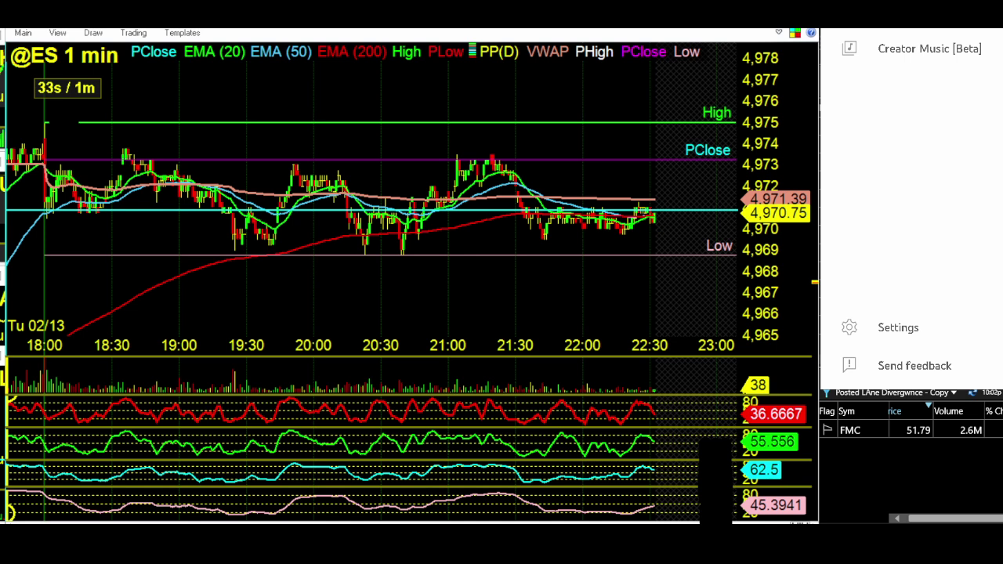
# Restore Replikanto from the taskbar and uncheck Remote Node Mode (Internet).
pyautogui.moveTo(227, 545)
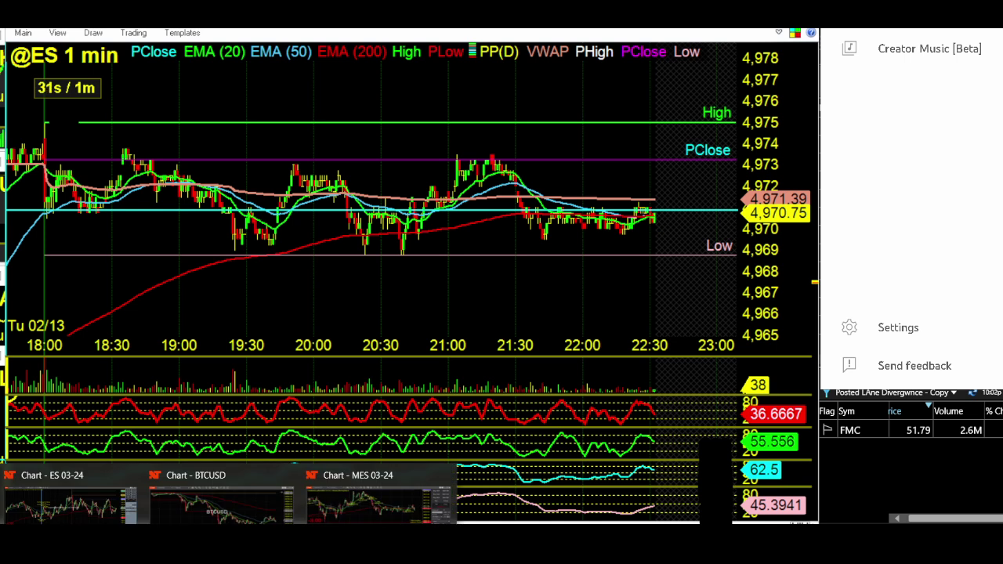
pyautogui.click(227, 544)
pyautogui.rightClick(445, 183)
pyautogui.rightClick(43, 329)
pyautogui.click(96, 419)
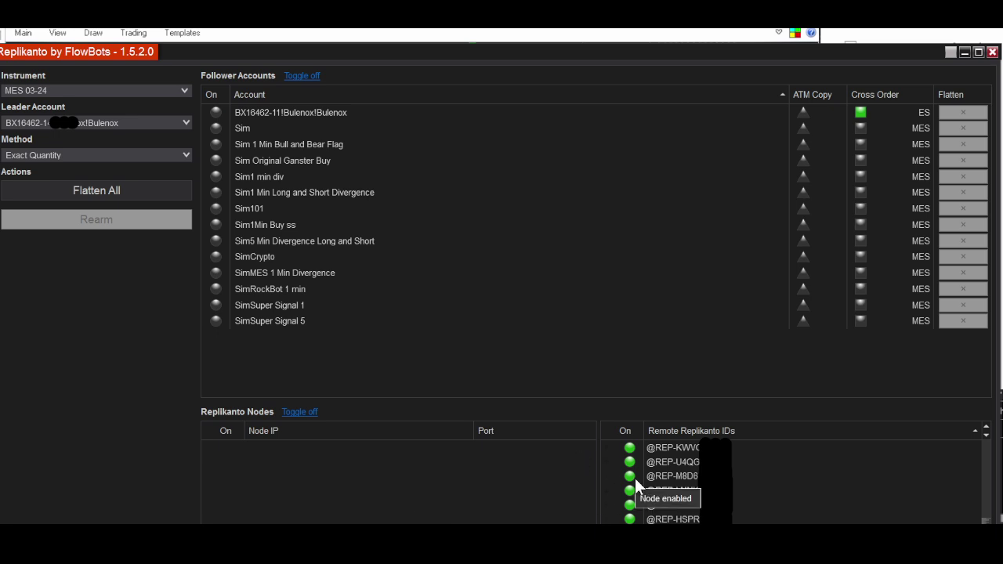
pyautogui.scroll(1, 813, 499)
pyautogui.scroll(-2, 812, 498)
pyautogui.scroll(2, 813, 499)
pyautogui.scroll(3, 813, 499)
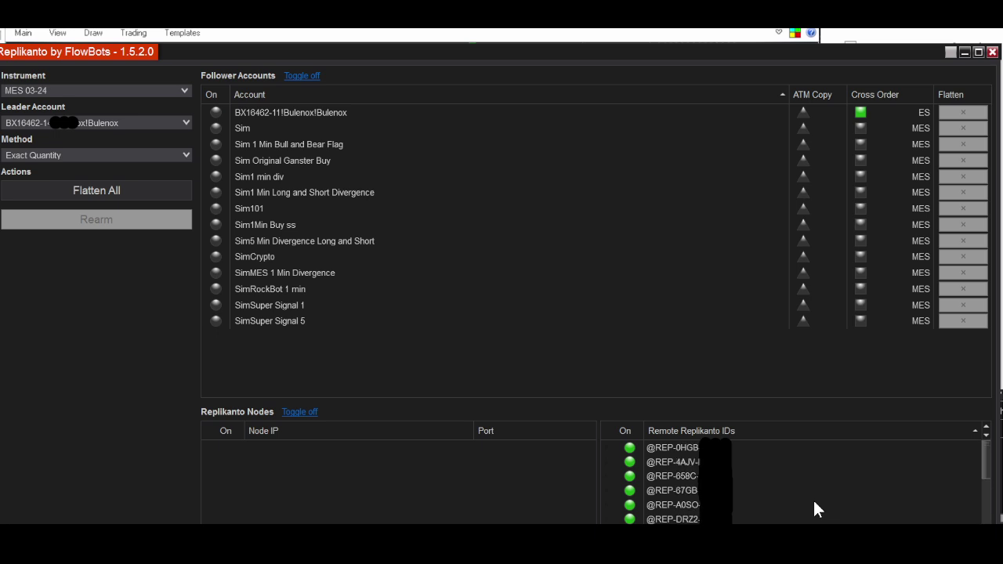
pyautogui.scroll(-8, 815, 503)
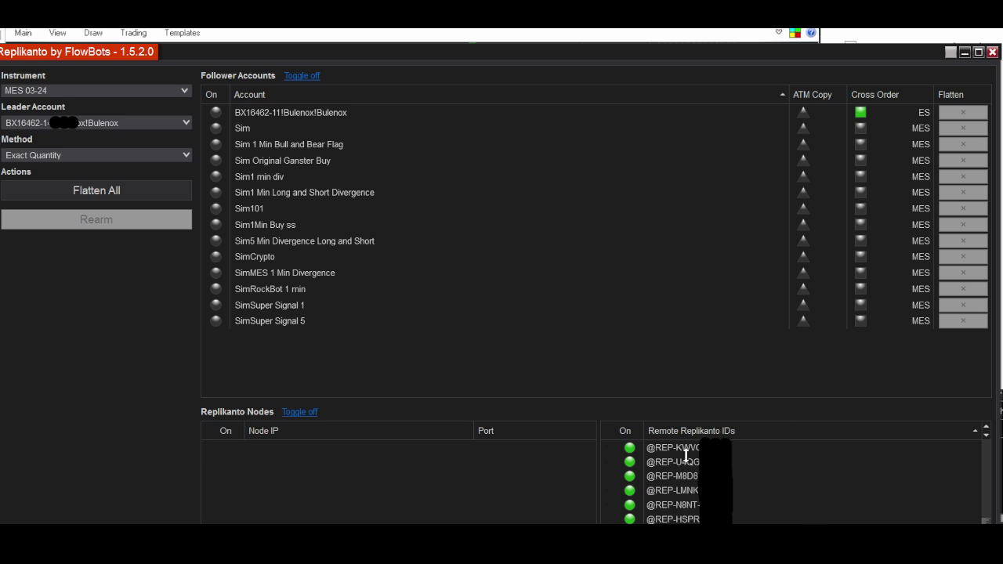
pyautogui.click(5, 215)
# Switch Replikanto to Remote Node Mode (Internet) with remote ID on, first follower's cross-order off, and minimize it.
pyautogui.rightClick(81, 267)
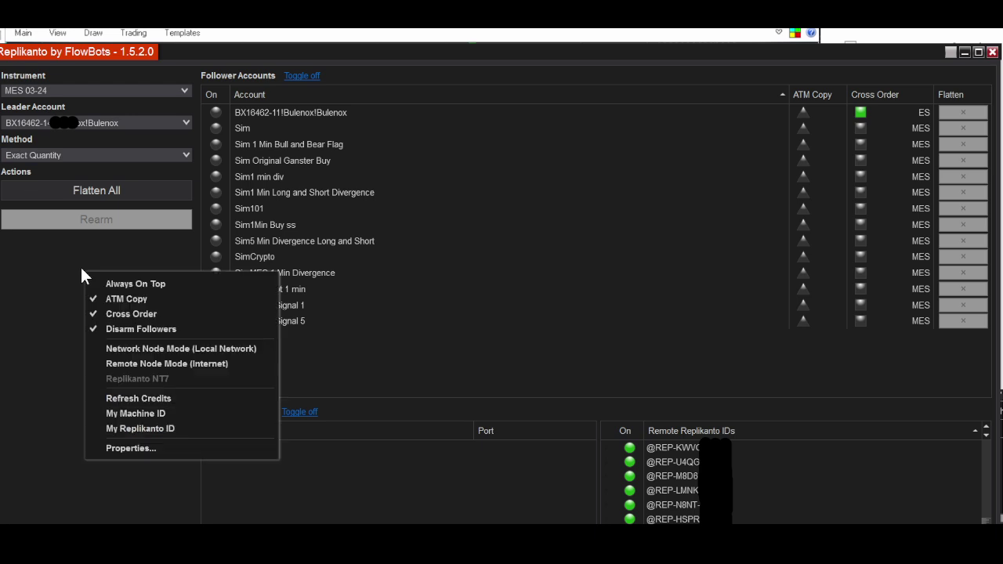
pyautogui.click(122, 365)
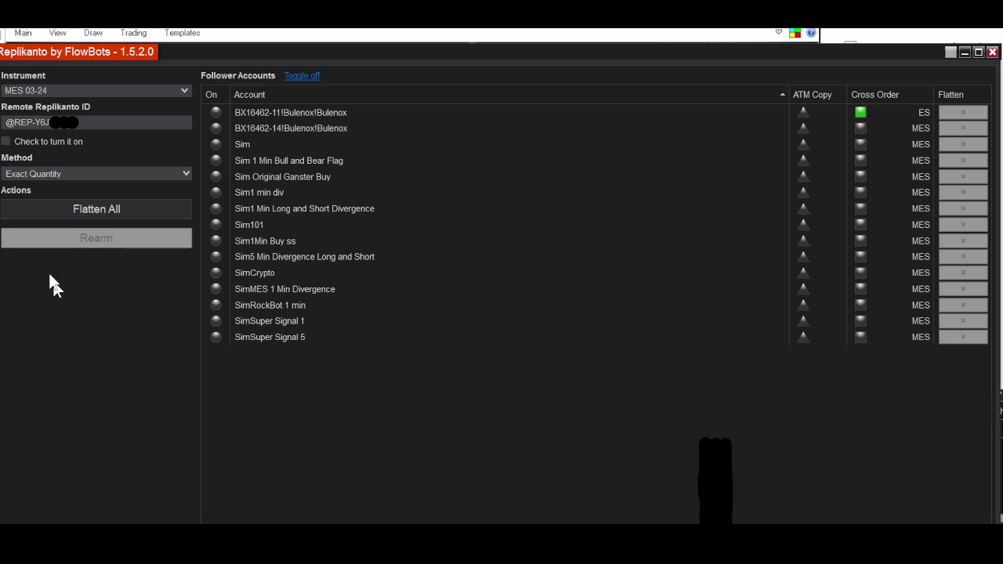
pyautogui.click(7, 142)
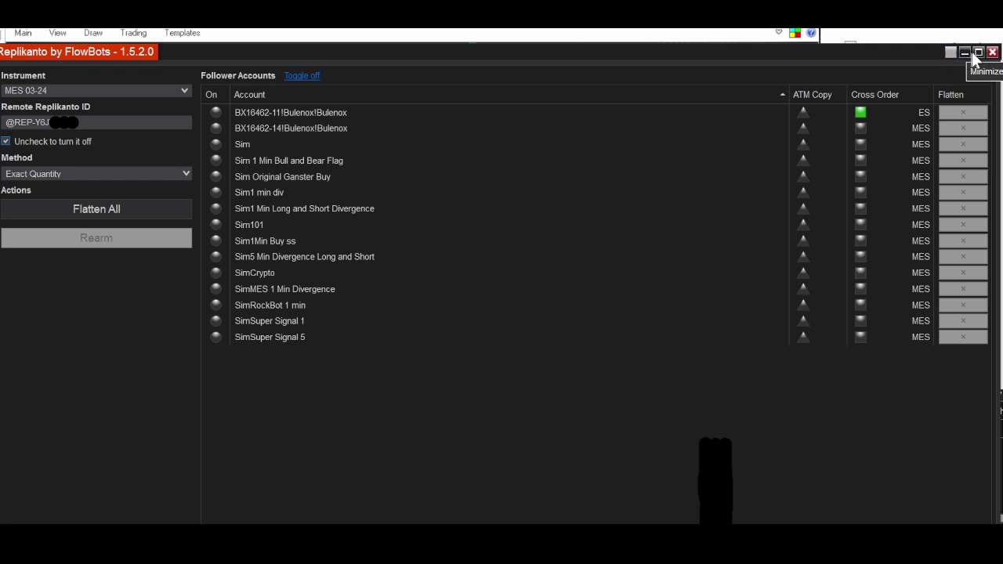
pyautogui.click(861, 112)
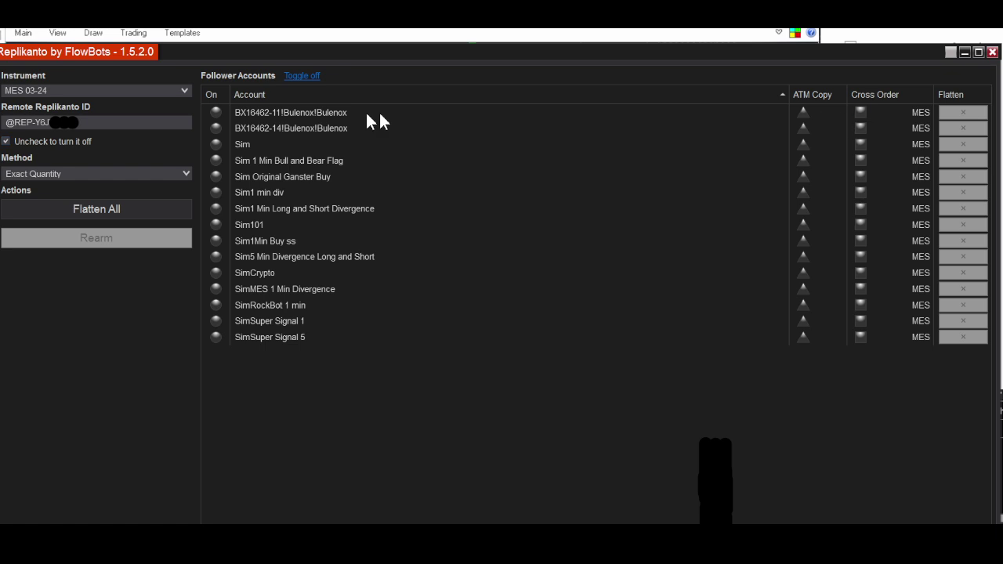
pyautogui.click(965, 52)
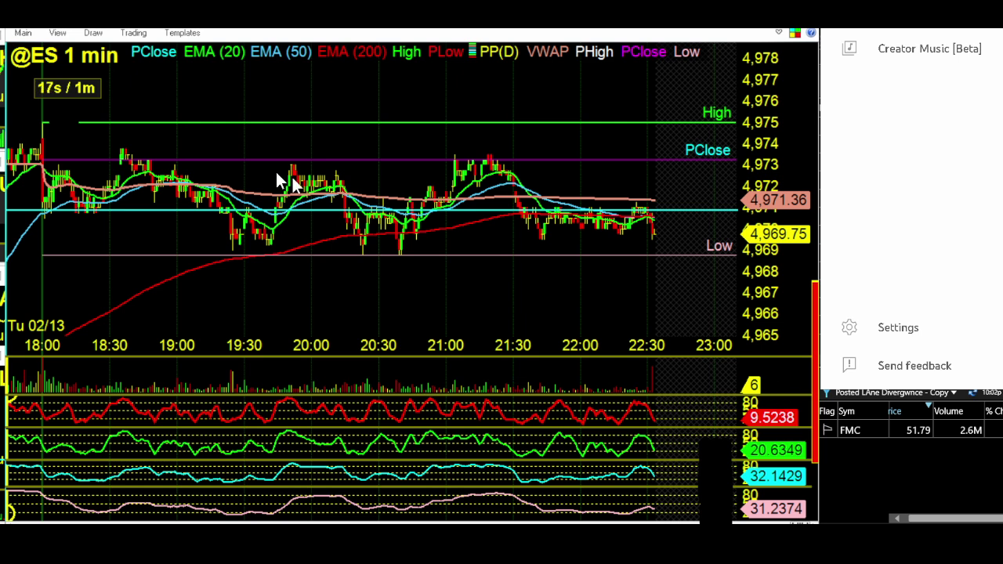
pyautogui.moveTo(632, 223)
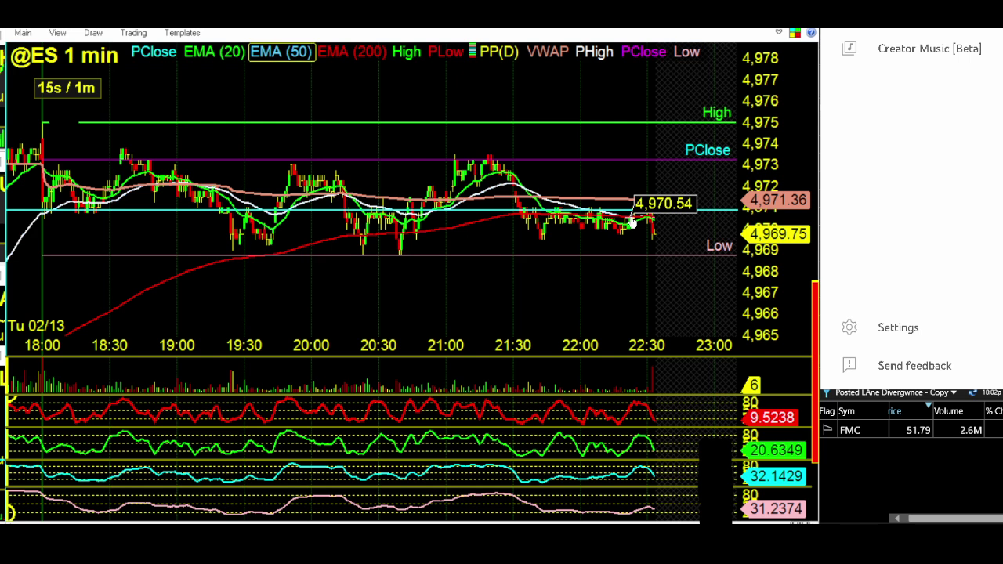